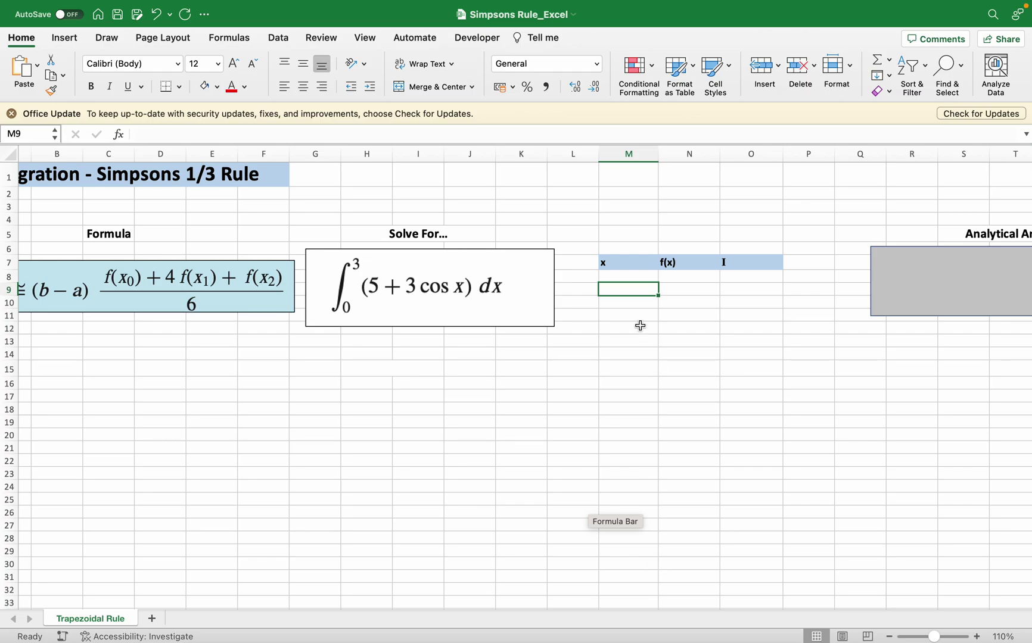
Enter 0 in M8 and 3 in M9 as the first x values
click(640, 326)
click(620, 277)
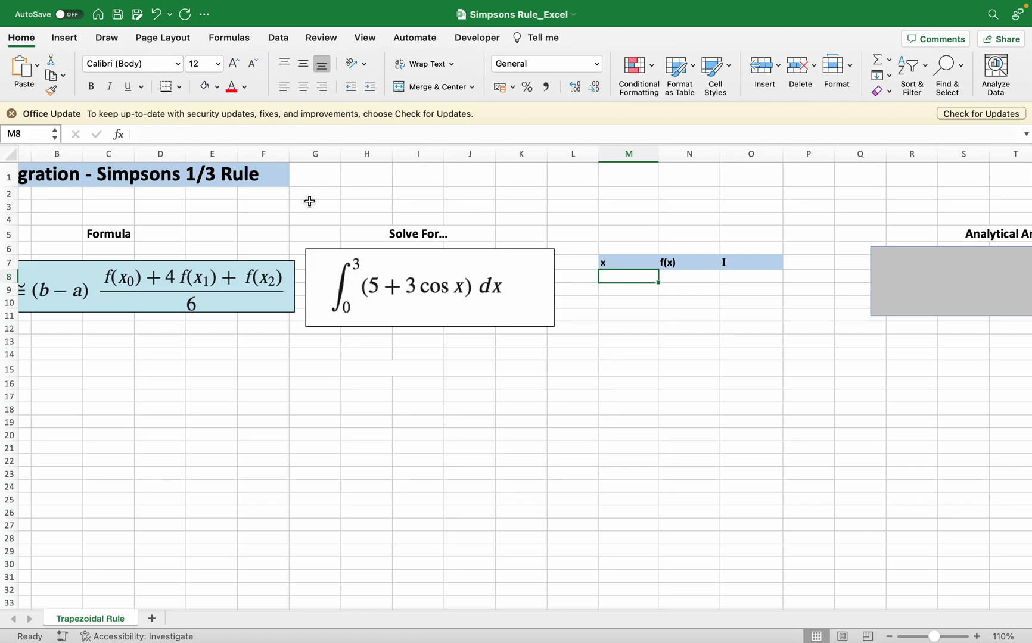
scroll(175, 255, left, 2)
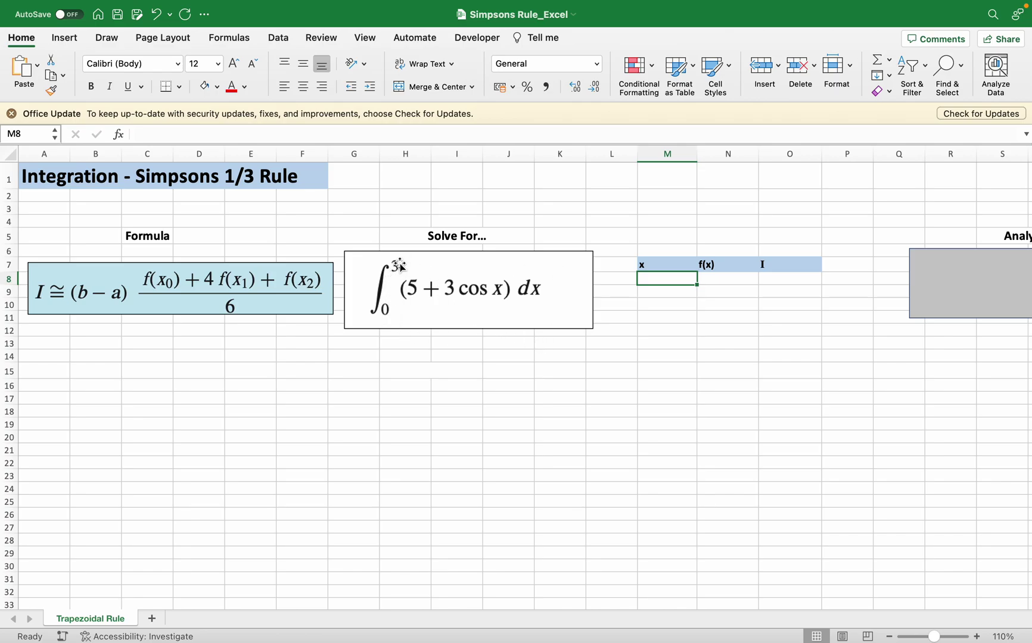
text(0)
key(Return)
text(3)
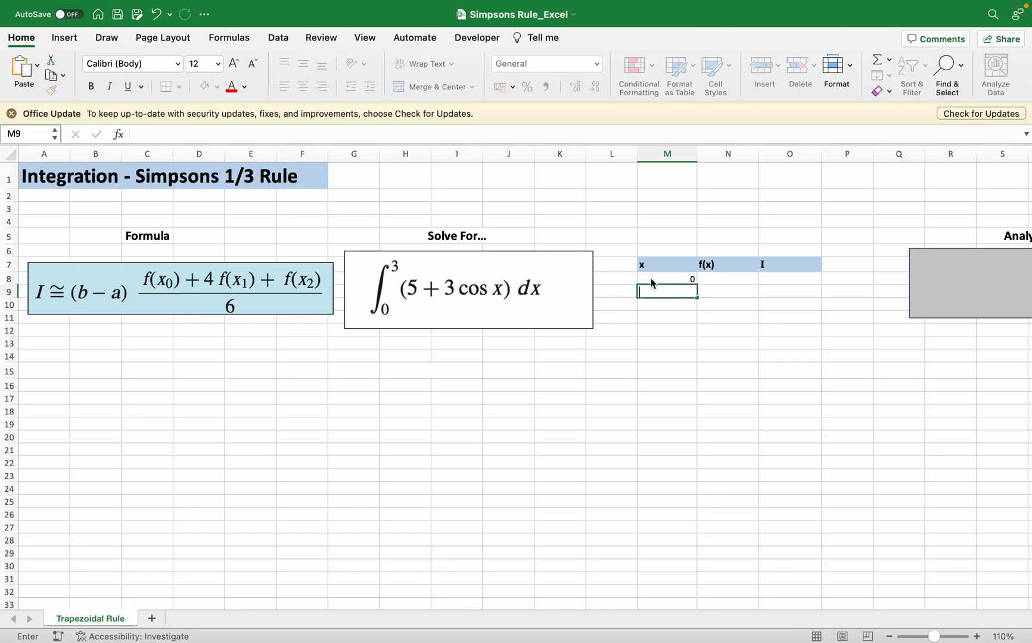
key(Return)
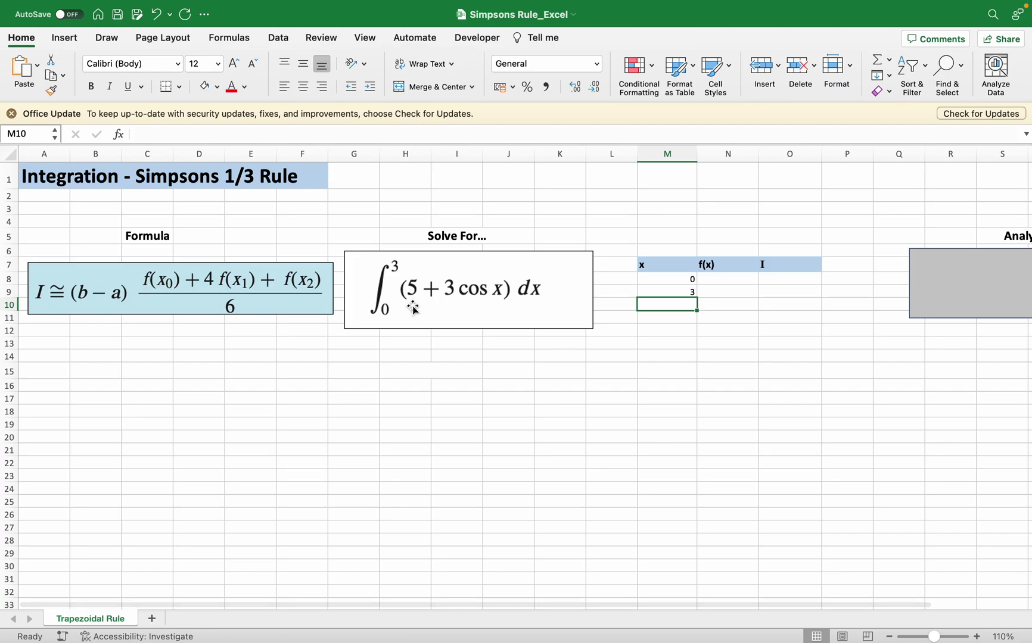
Change M9 to 1.5 and put 3 in M10, then check the three x values
click(687, 280)
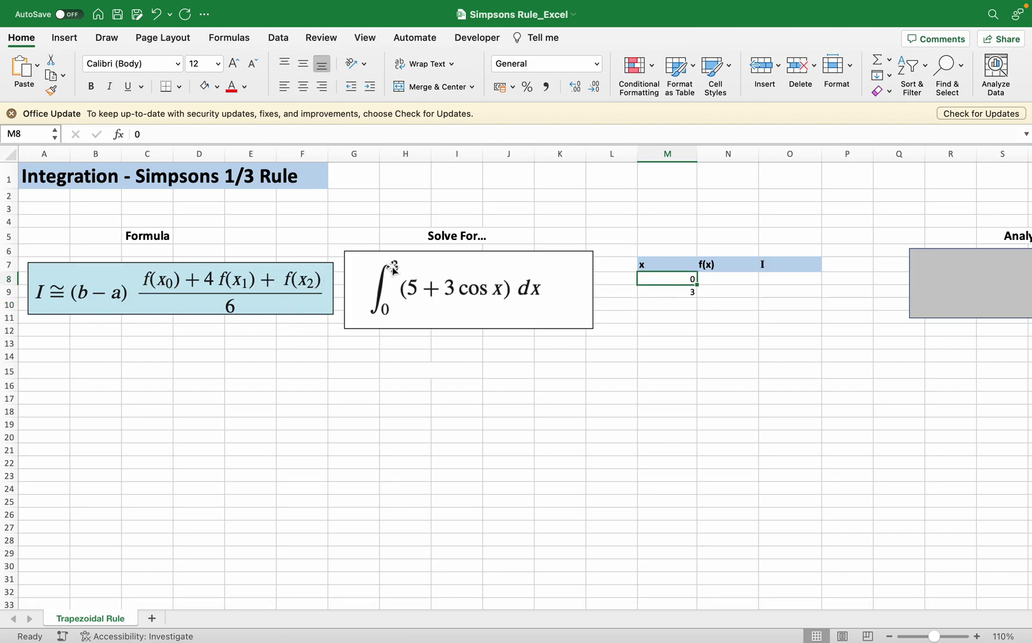
click(675, 293)
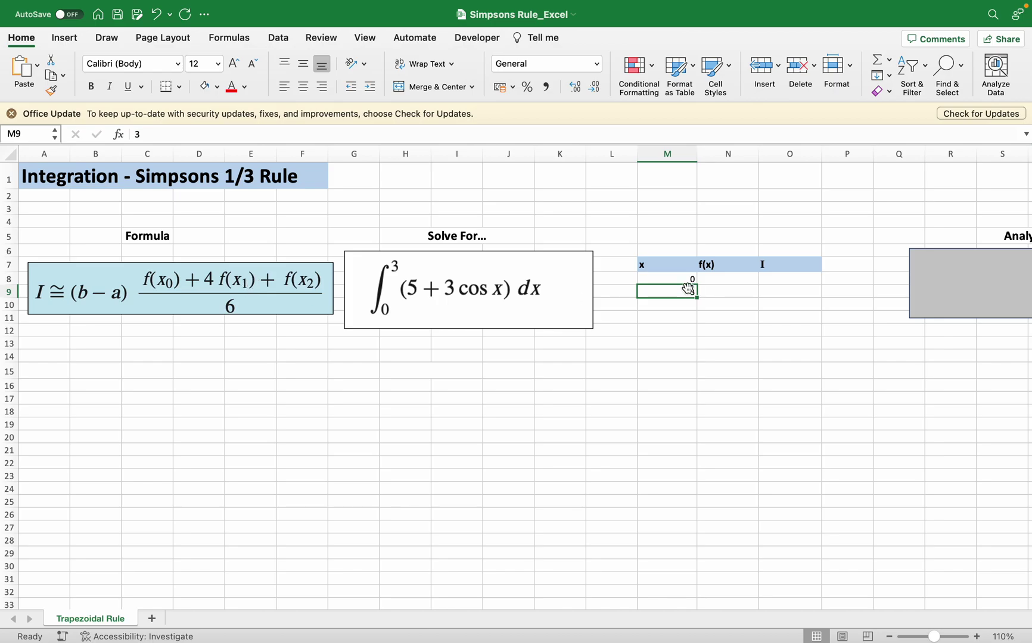
text(1.5)
key(Return)
text(3)
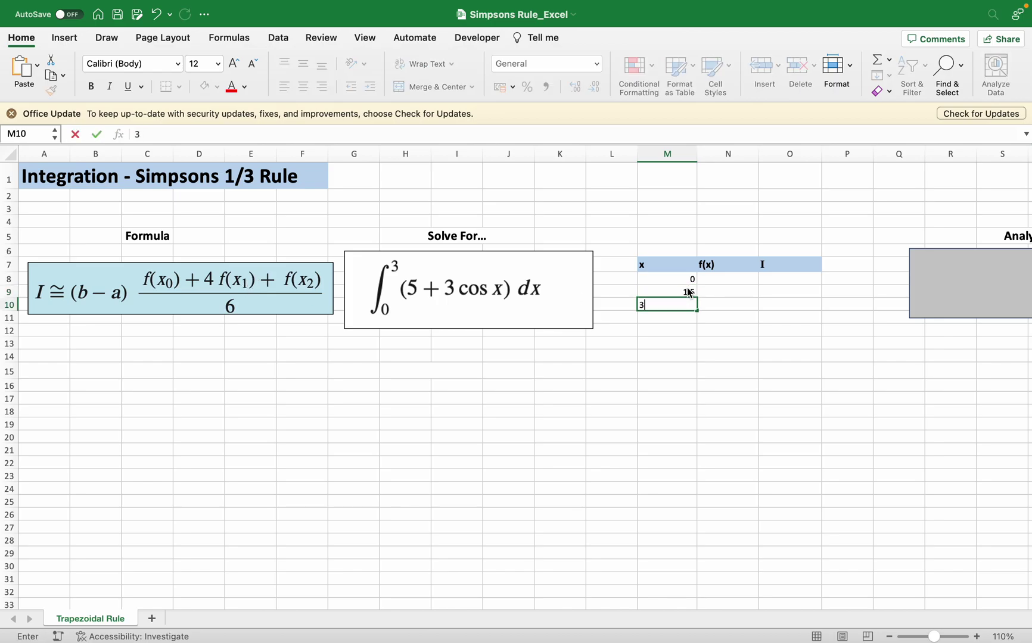
key(Return)
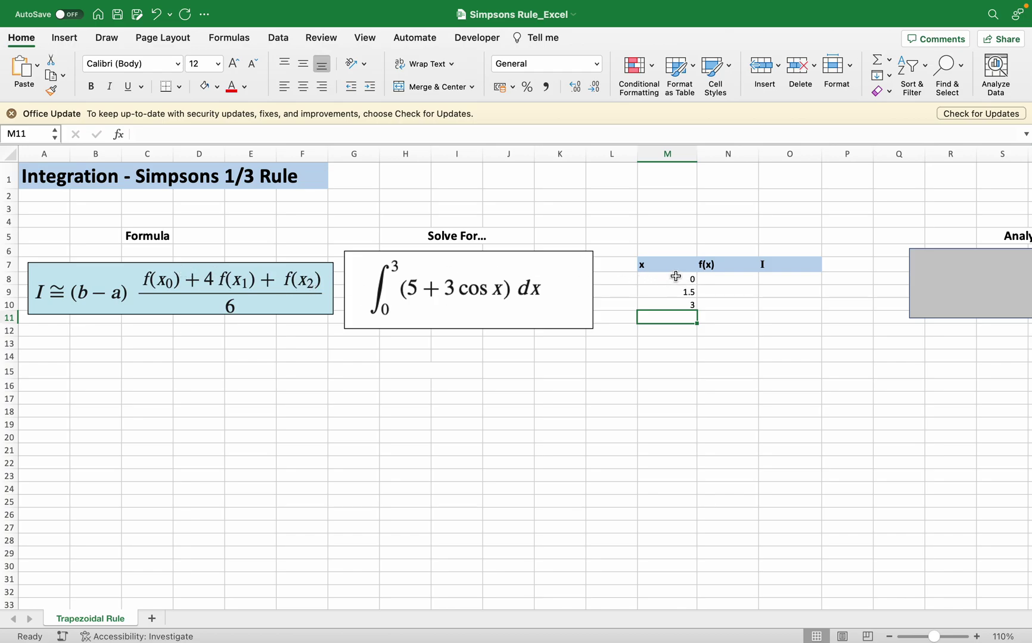
click(676, 278)
click(687, 293)
click(678, 305)
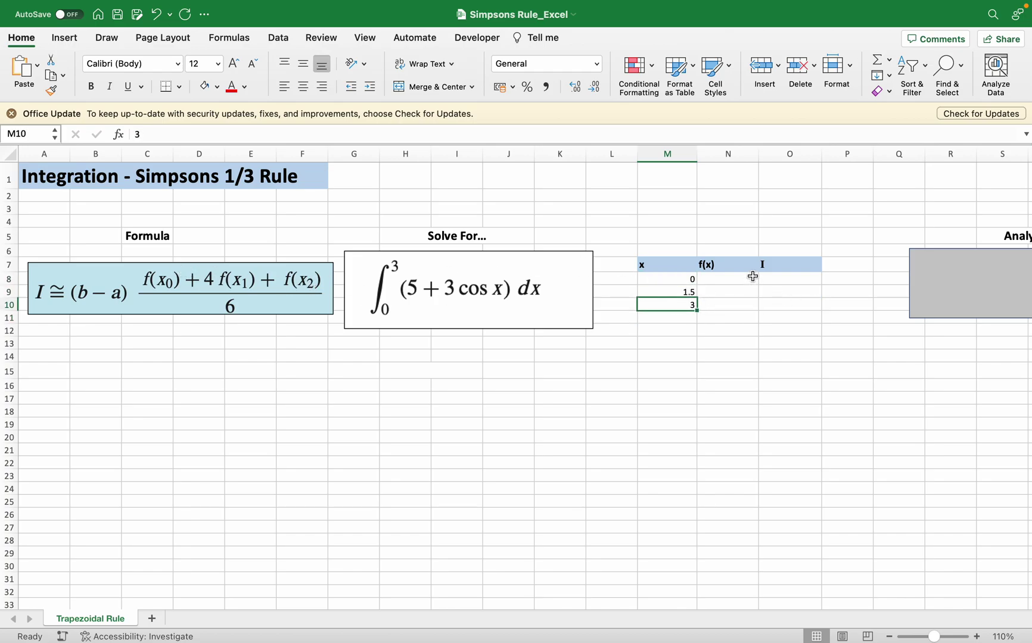
click(735, 279)
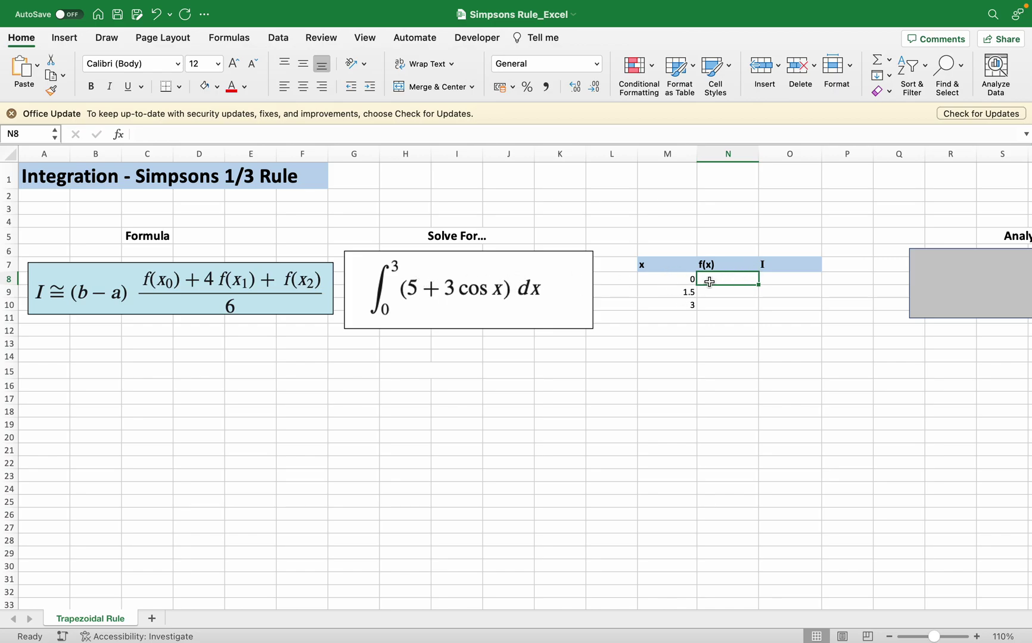
Enter =5+(3*COS(M8)) in N8, giving f(0) = 8
text(=5+(3*)
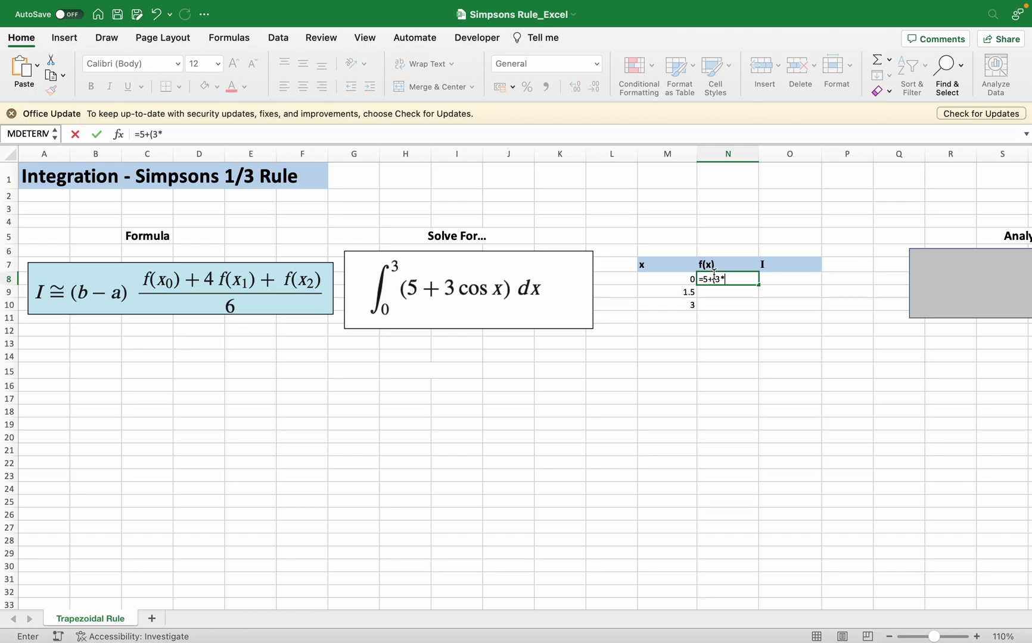
text(cos)
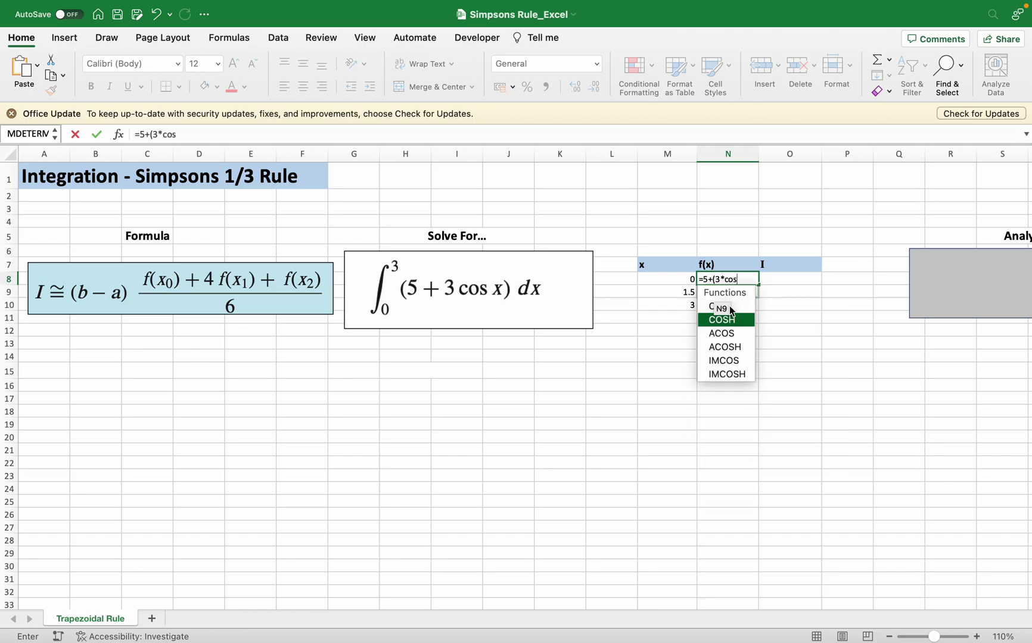
key(Tab)
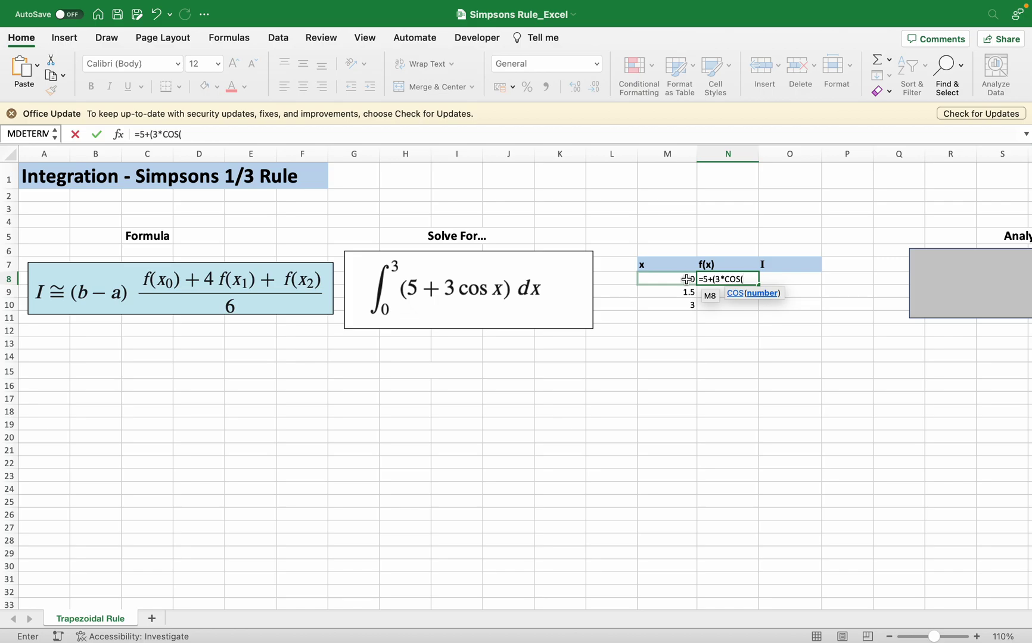
click(691, 278)
text())
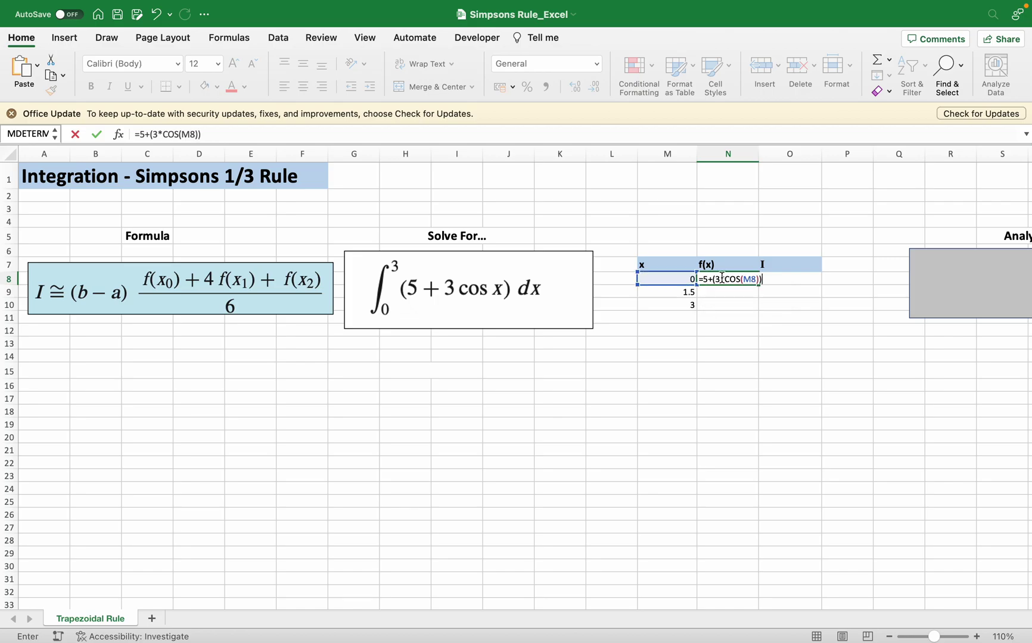
text())
key(Return)
Copy the f(x) formula down to N9 and N10, giving 5.212211605 and 2.03002251
click(730, 279)
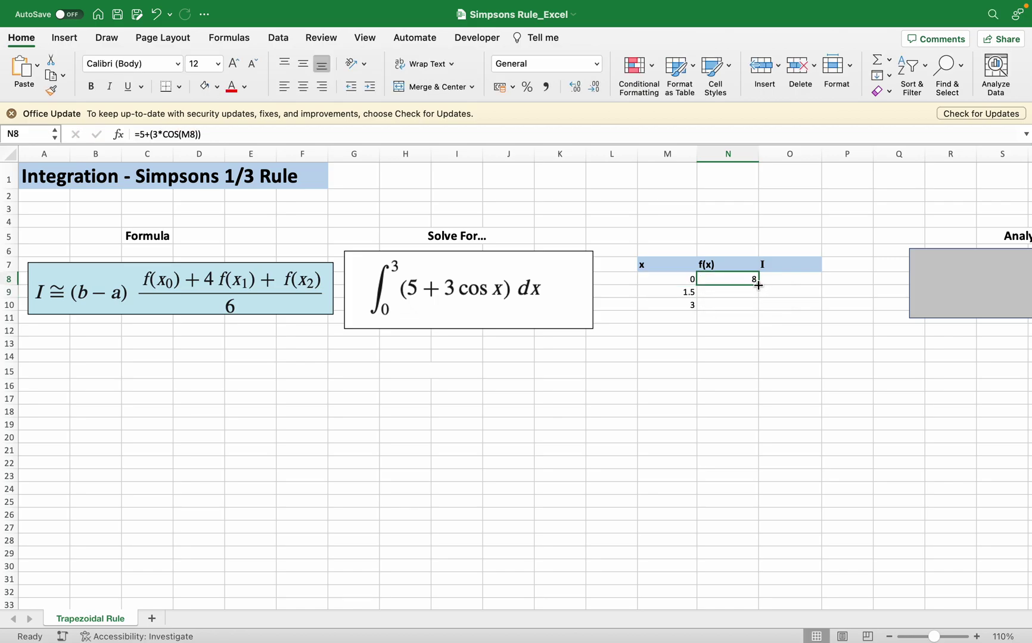
drag(757, 285, 760, 306)
key(Down)
key(ctrl+u)
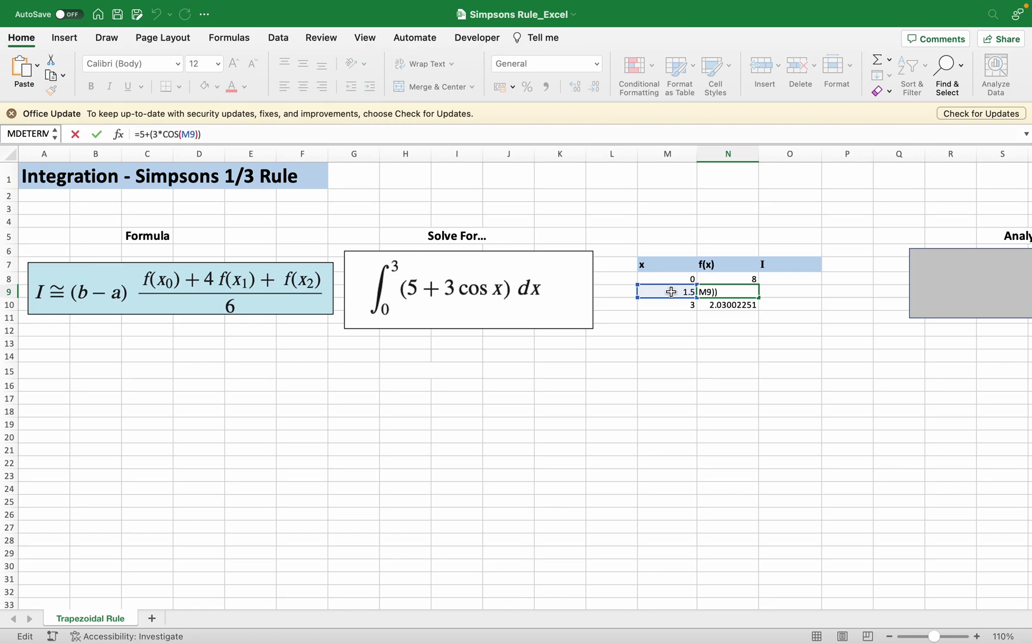
key(Escape)
text(`)
key(Escape)
click(739, 306)
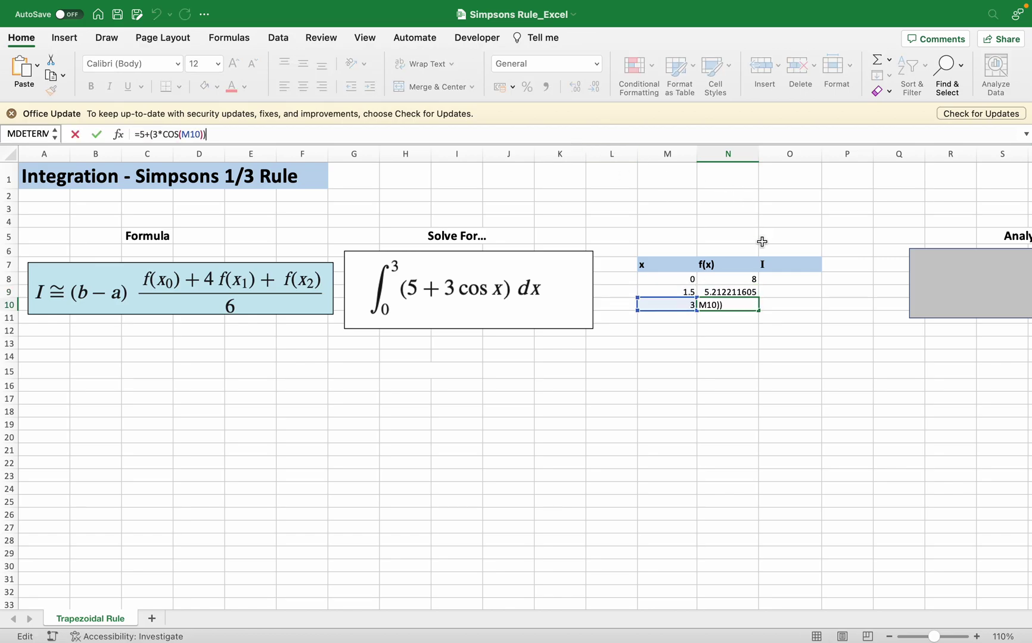
click(798, 281)
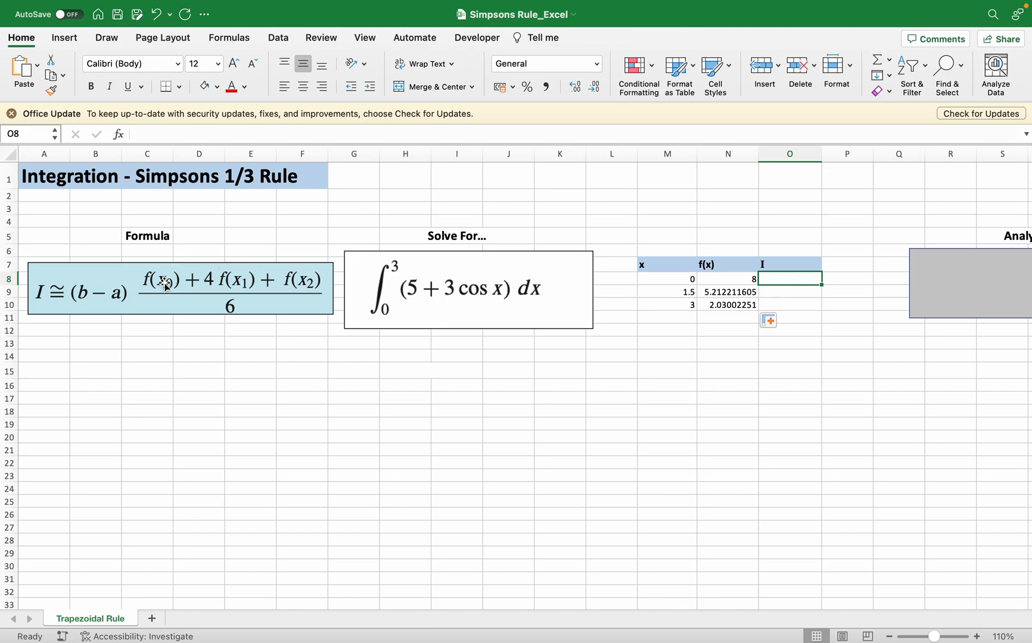
Start the O8 formula with the interval width (M10-M8)
text(=()
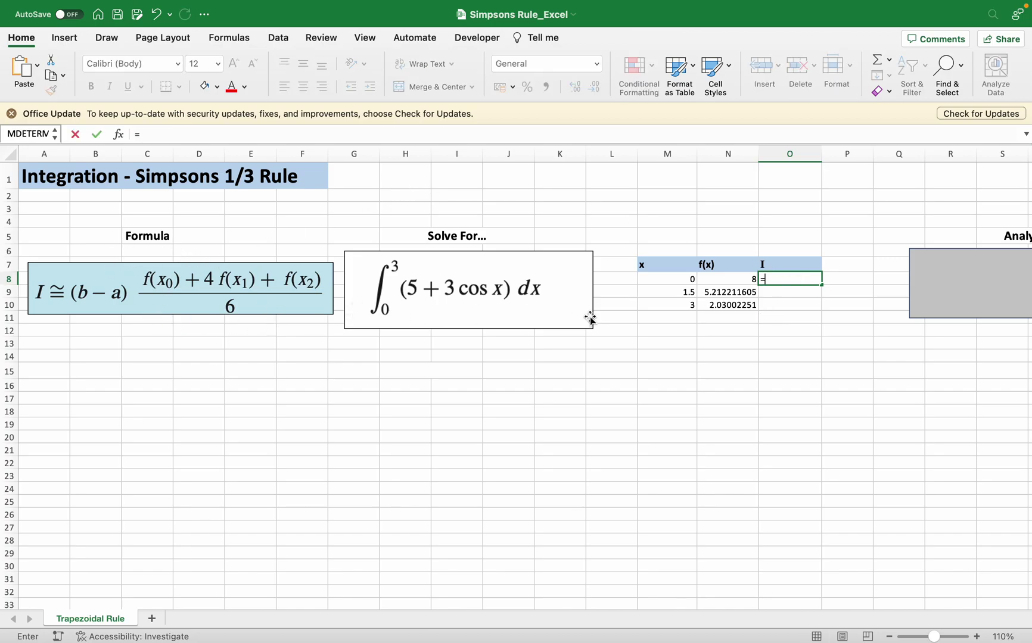
click(675, 304)
text(-)
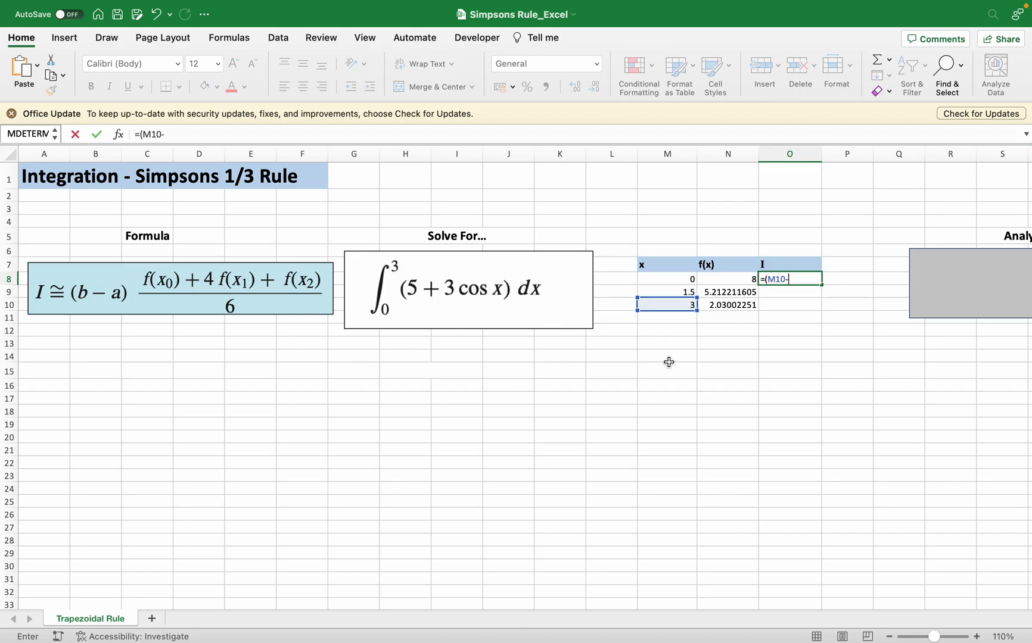
click(679, 279)
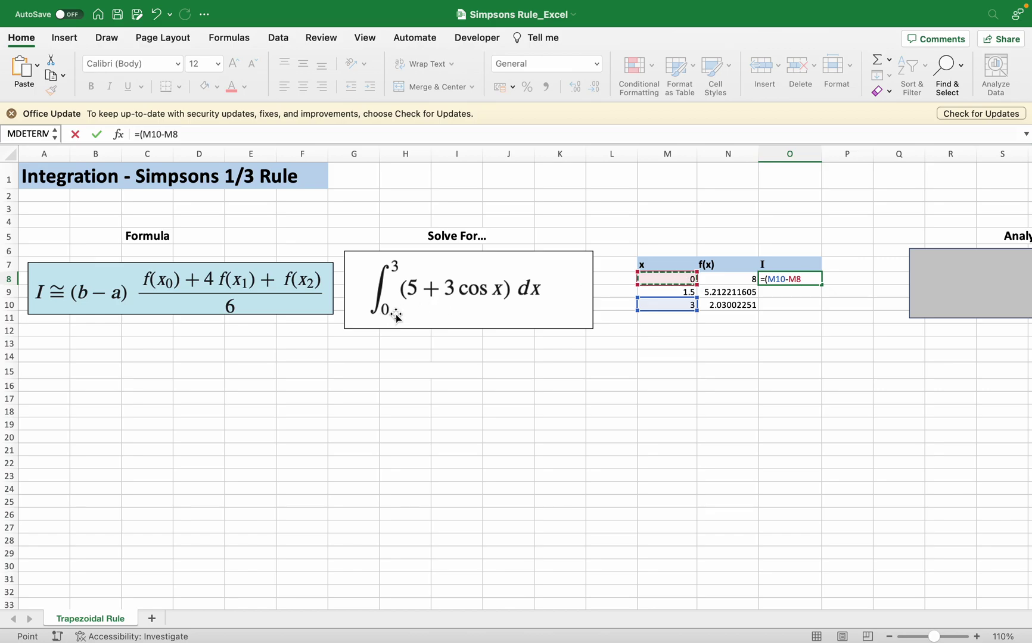
text()*)
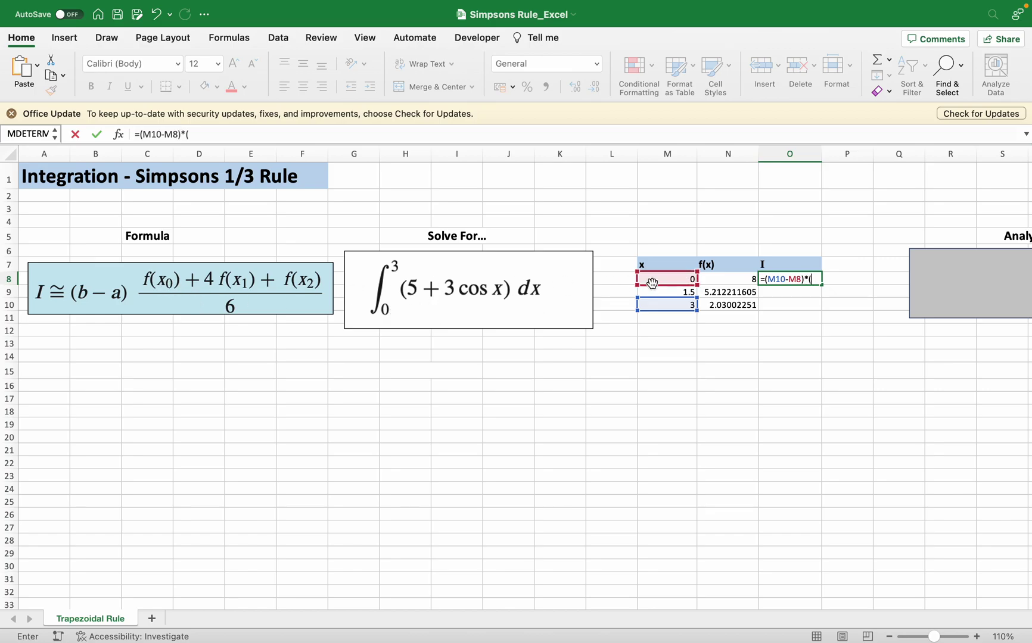
Multiply the width by (N8+4*N9+N10)/6 to finish the O8 formula, giving 15.43943447
text(()
click(722, 284)
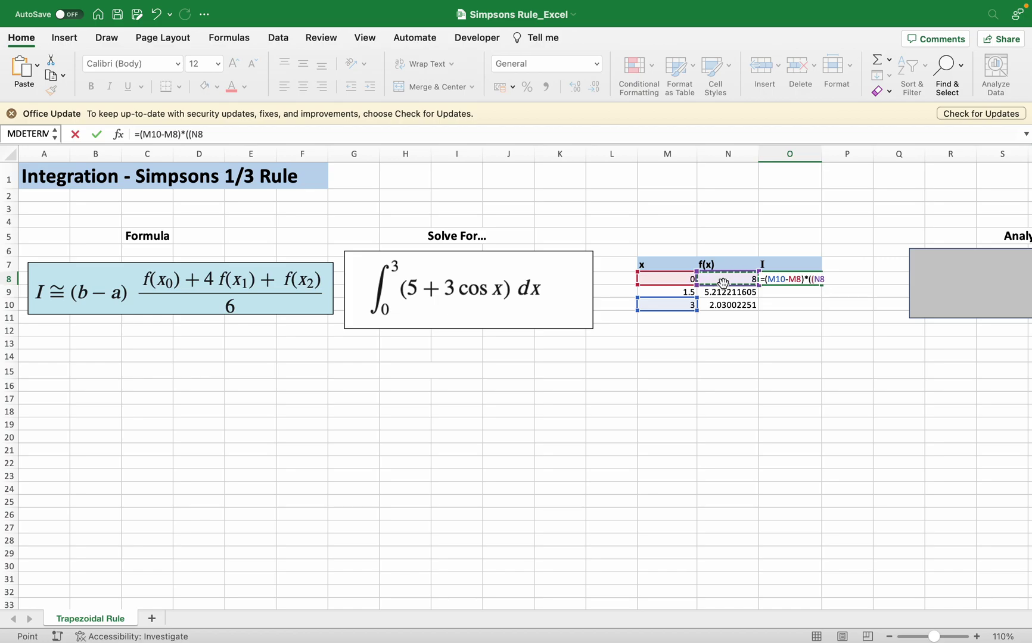
text(+(4*)
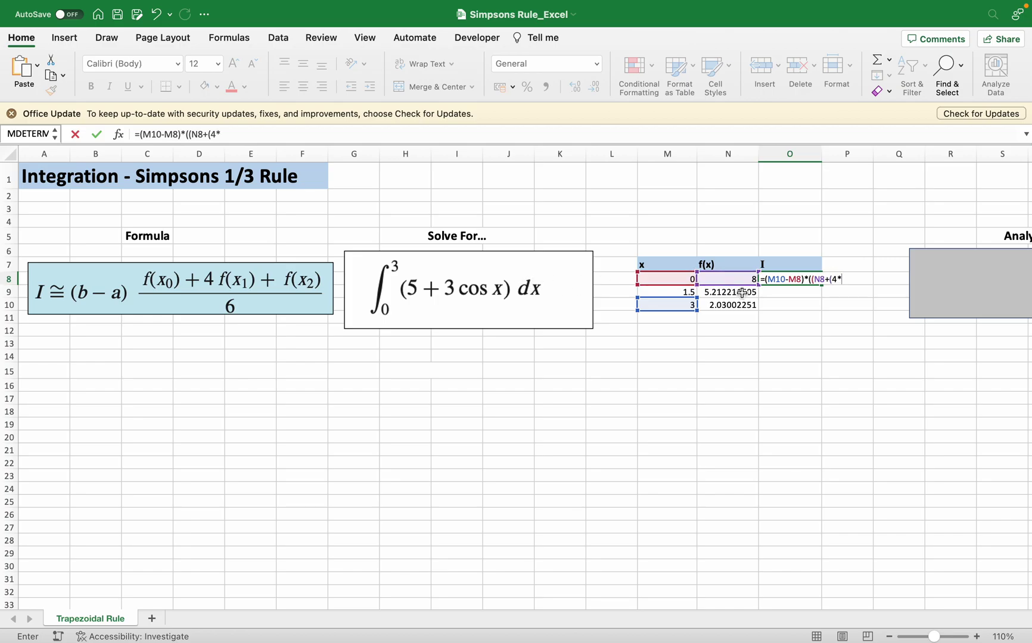
click(742, 292)
text())
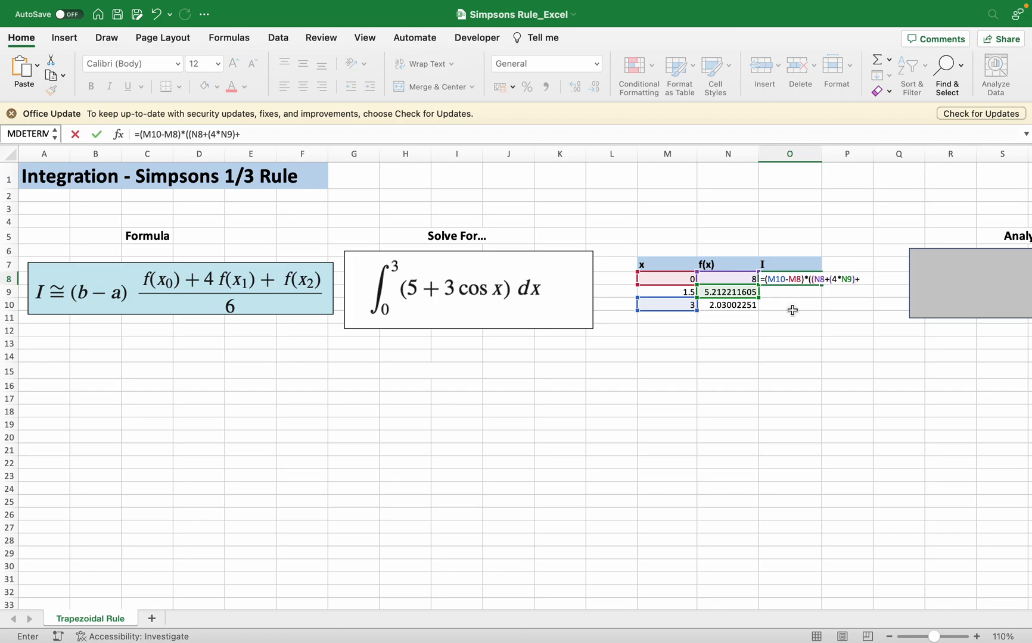
text(+)
click(737, 307)
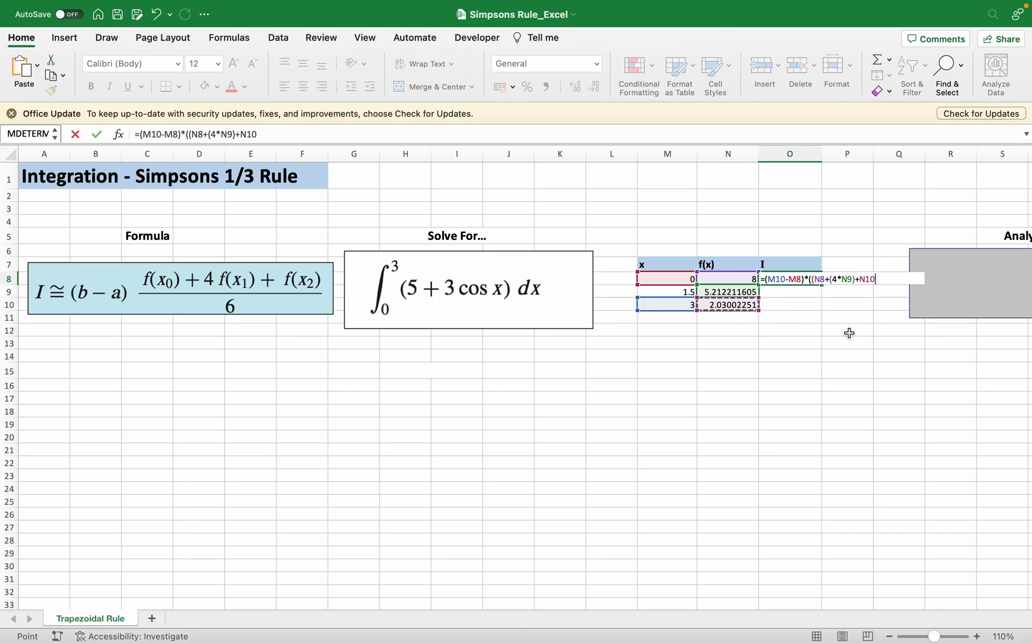
text())
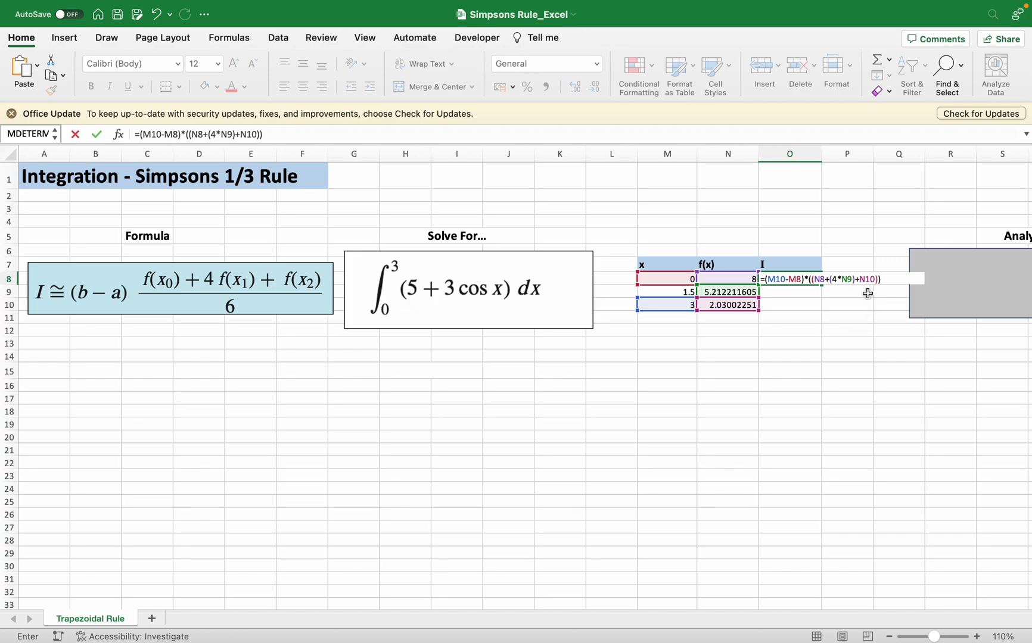
text()/6)
key(Return)
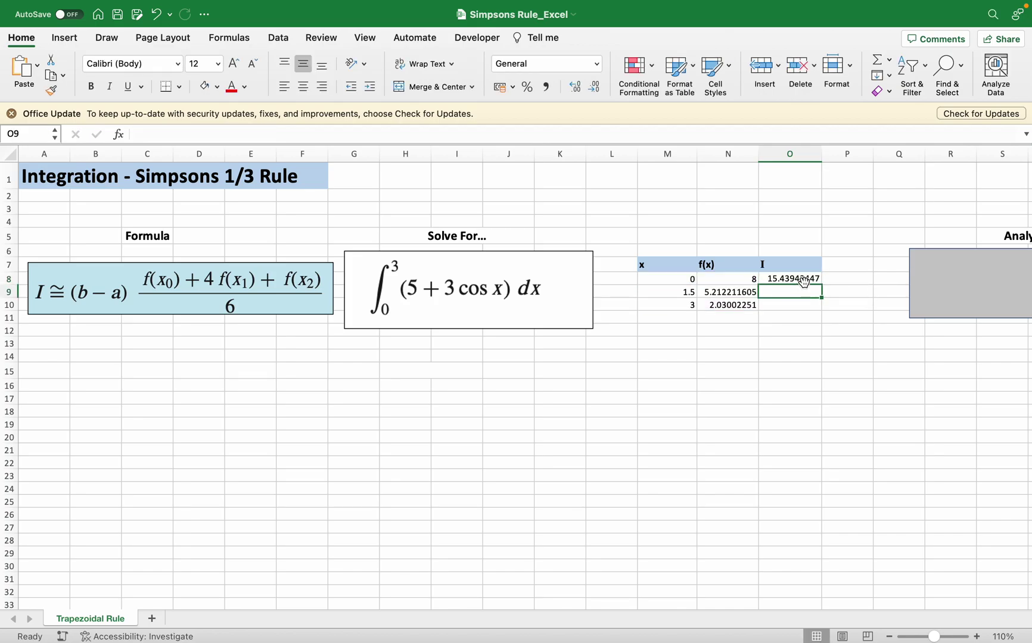
Fill the O8 result cell 15.43943447 with yellow
click(801, 278)
scroll(825, 303, right, 2)
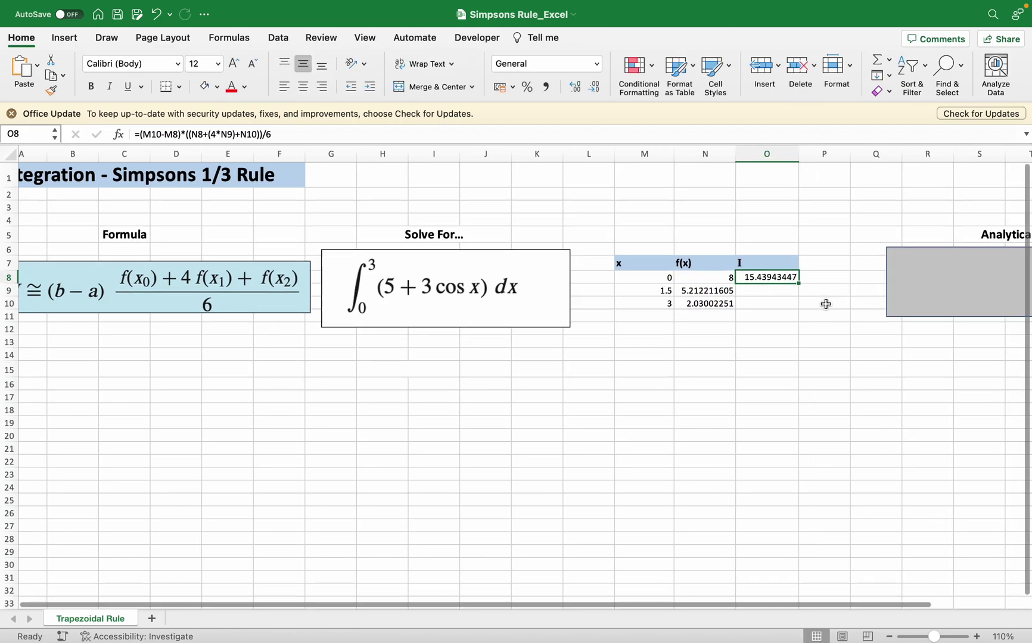
click(217, 86)
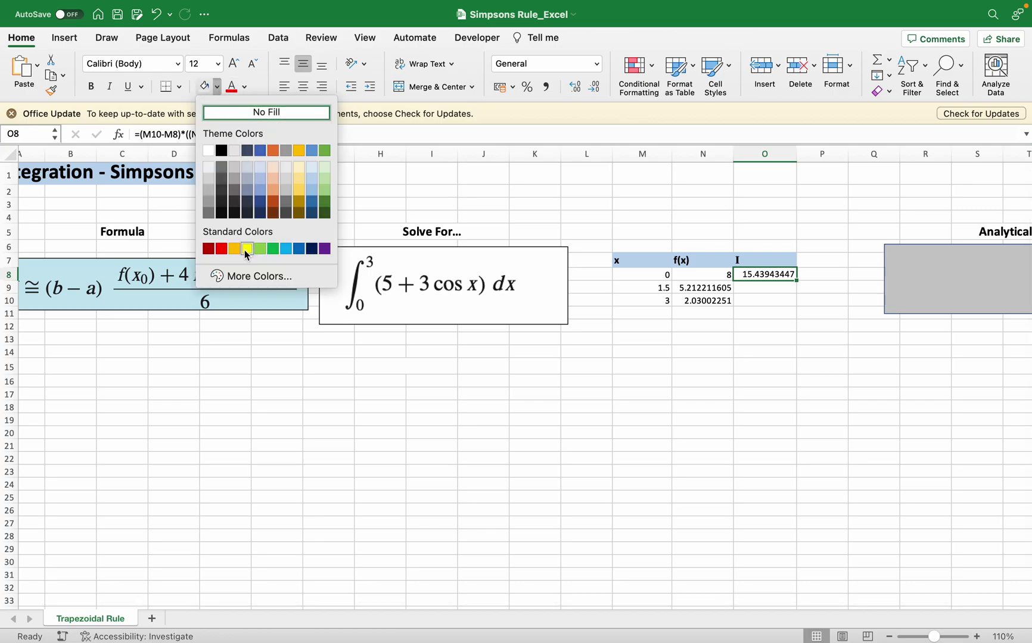
click(247, 249)
Scroll to the Analytical Answer 15.42336 to compare it with the result
click(903, 258)
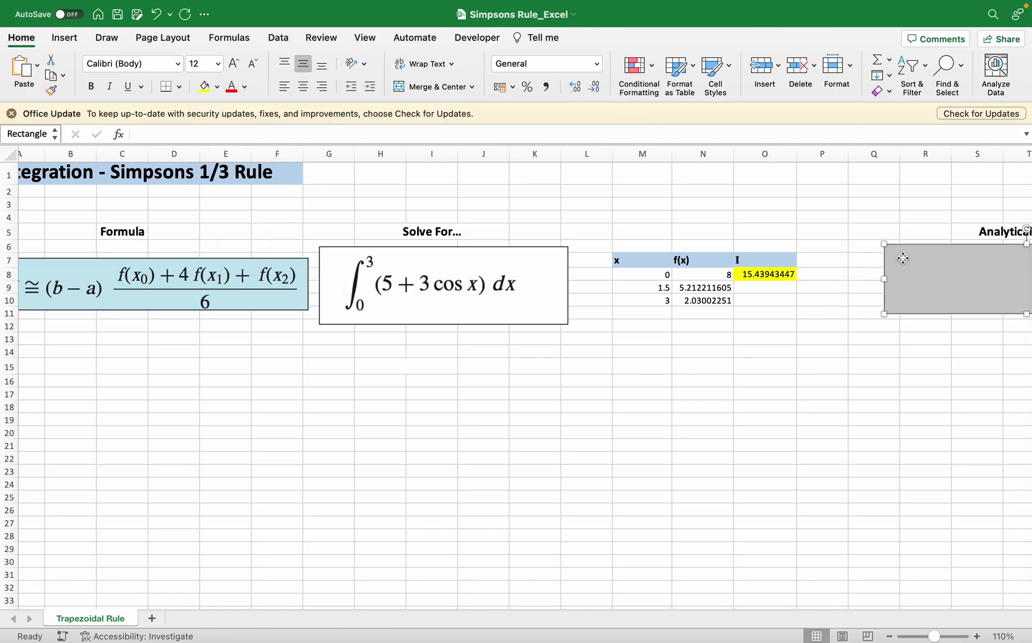
key(Escape)
scroll(904, 259, right, 6)
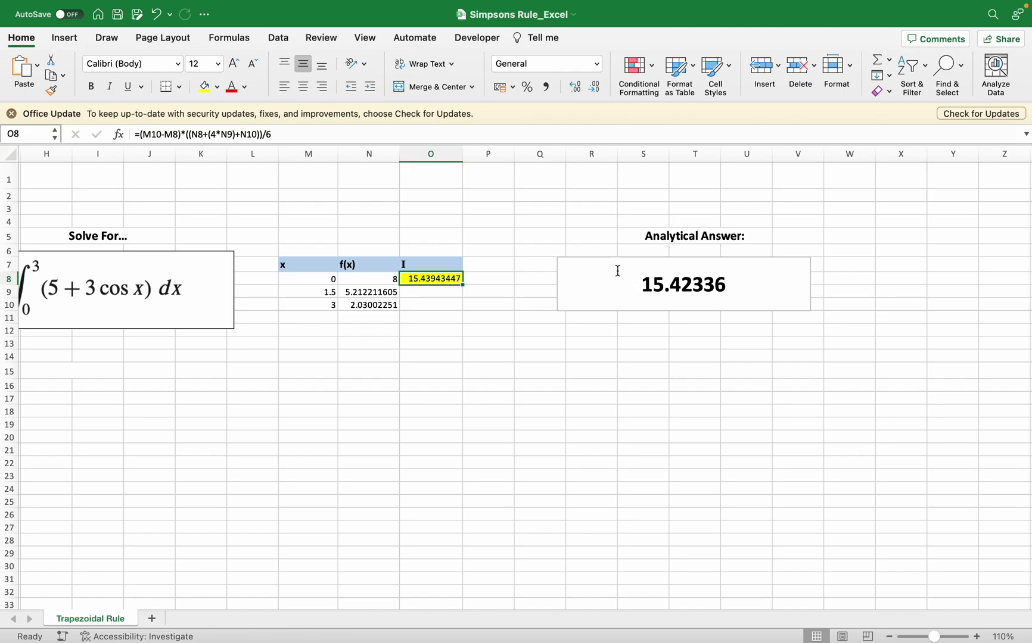
scroll(618, 271, left, 5)
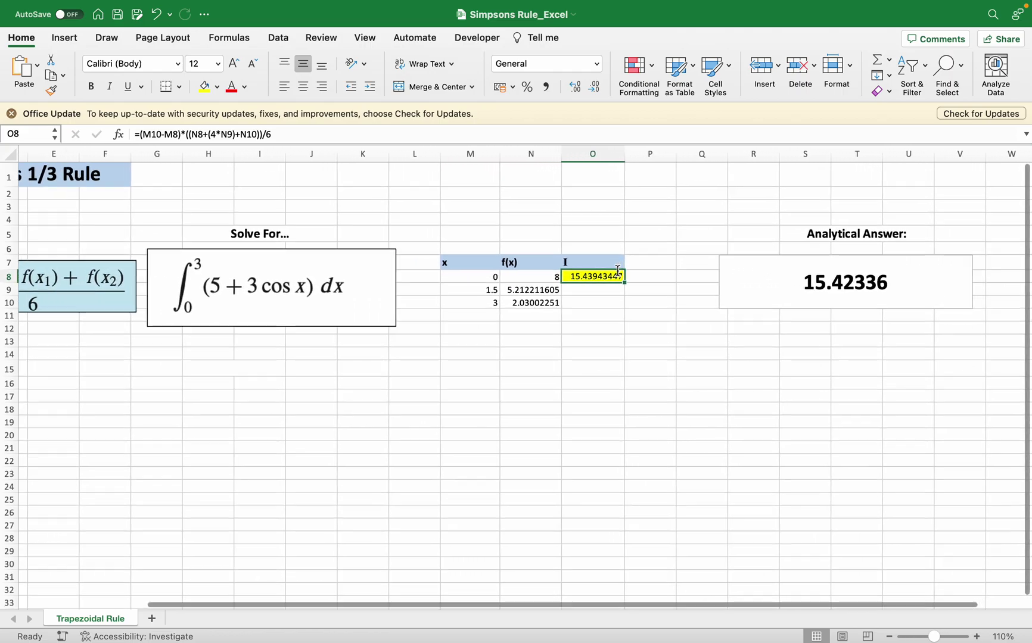
scroll(618, 271, left, 1)
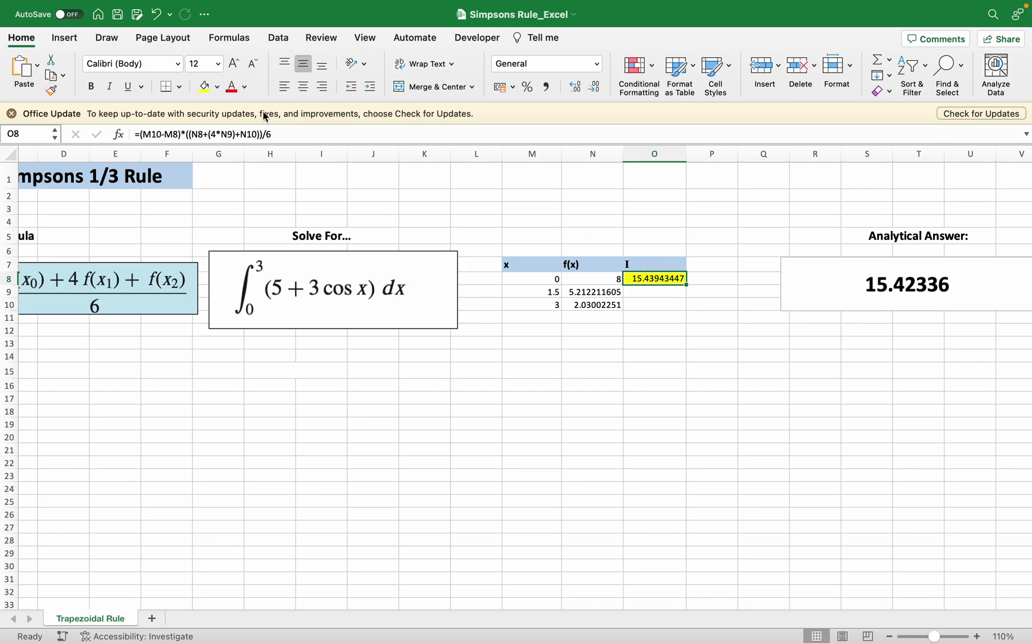
Set the O8 result cell's fill back to No Fill
click(217, 90)
click(265, 105)
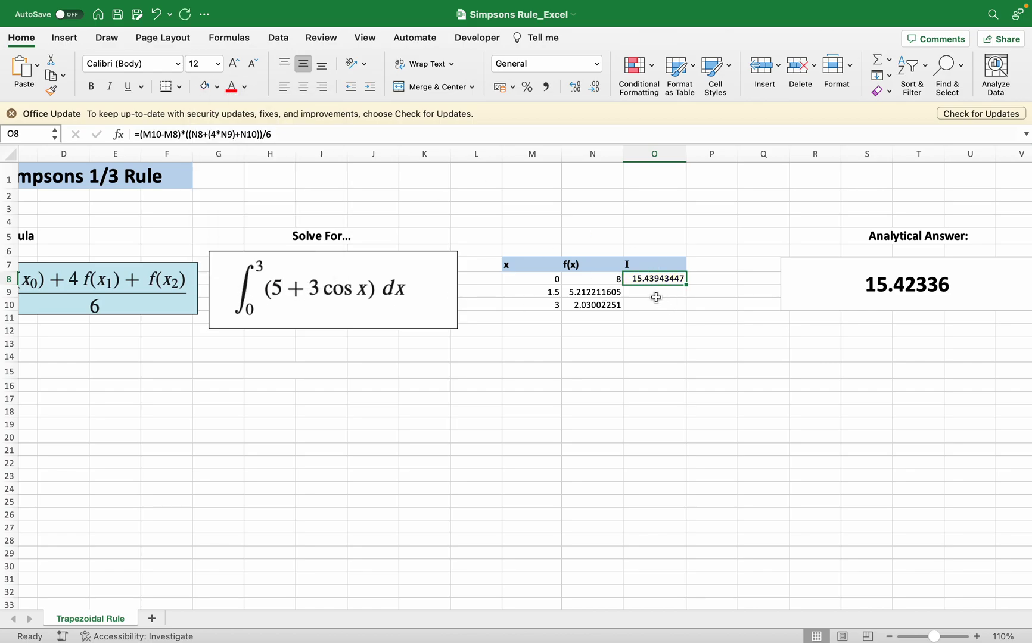
click(544, 281)
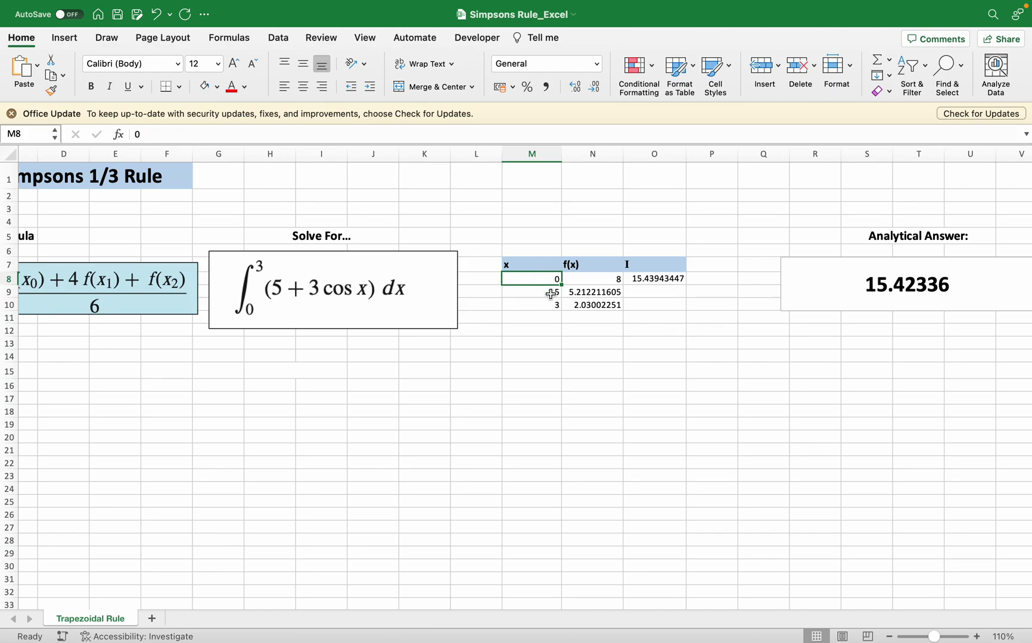
Put =M8+0.3 in M9 and fill it down to M18 so x runs 0 to 3
click(544, 294)
text(=)
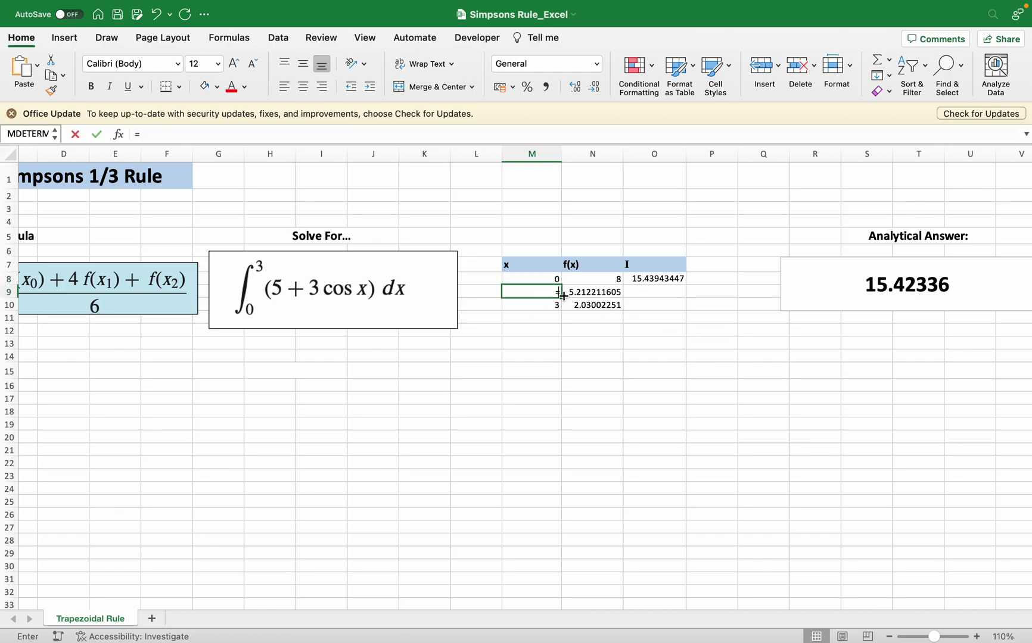
click(551, 280)
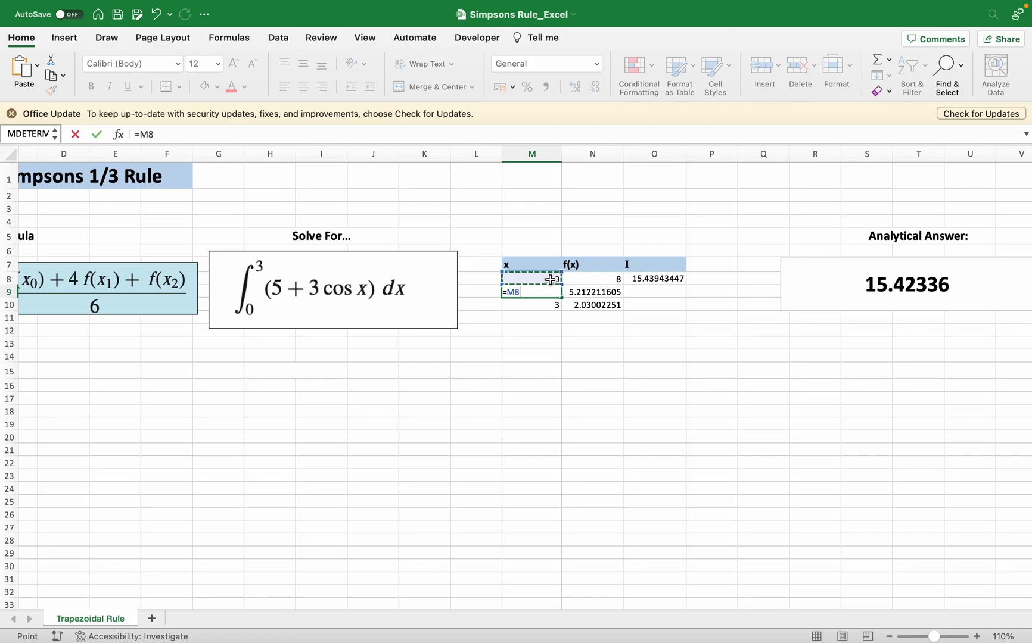
text(+0.3)
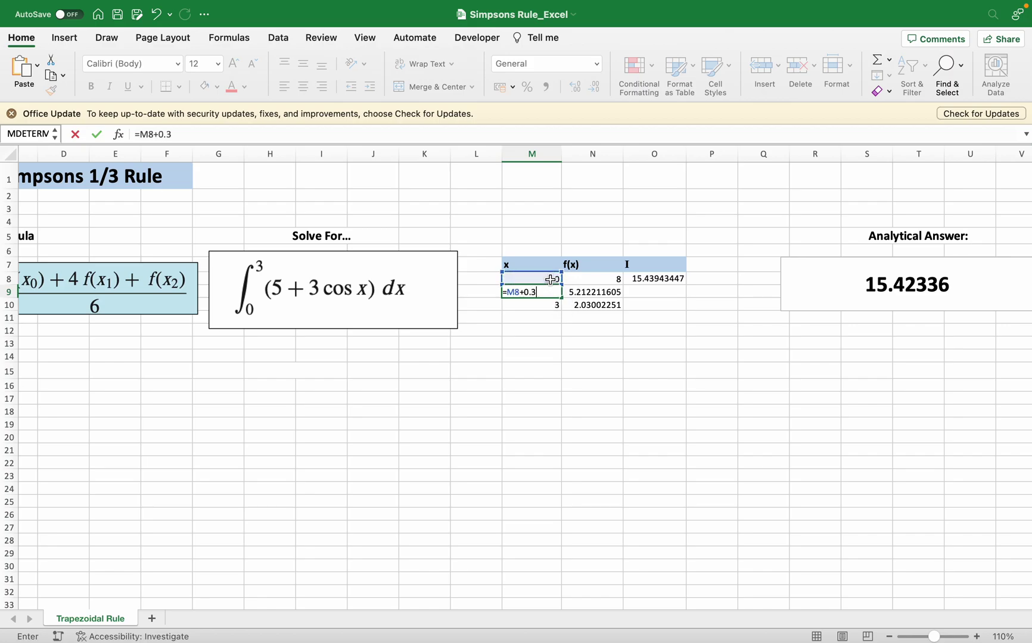
key(Return)
click(546, 292)
drag(561, 298, 563, 418)
click(593, 398)
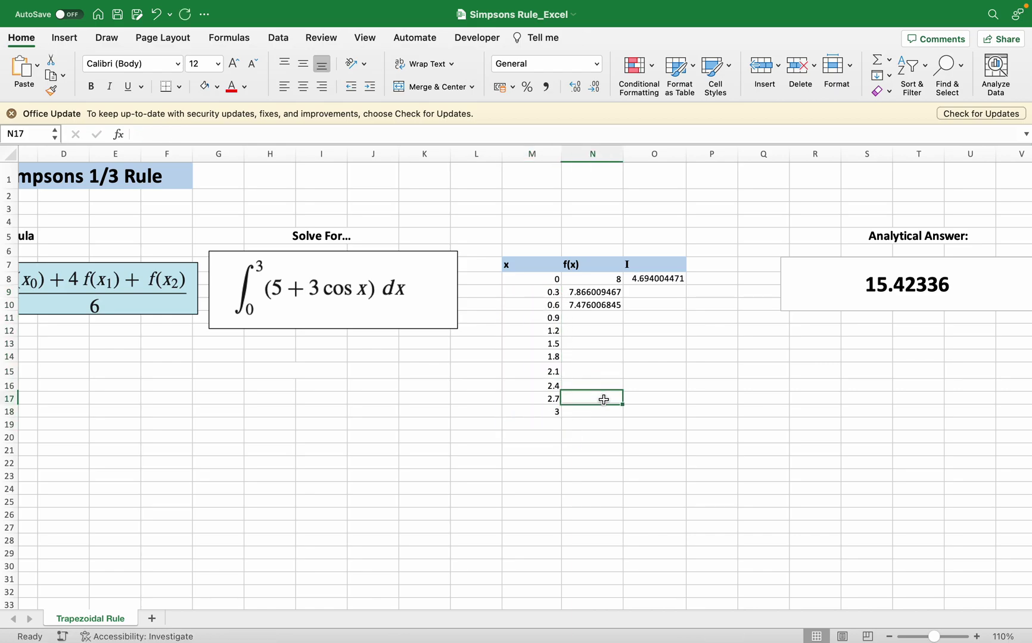
scroll(244, 325, left, 3)
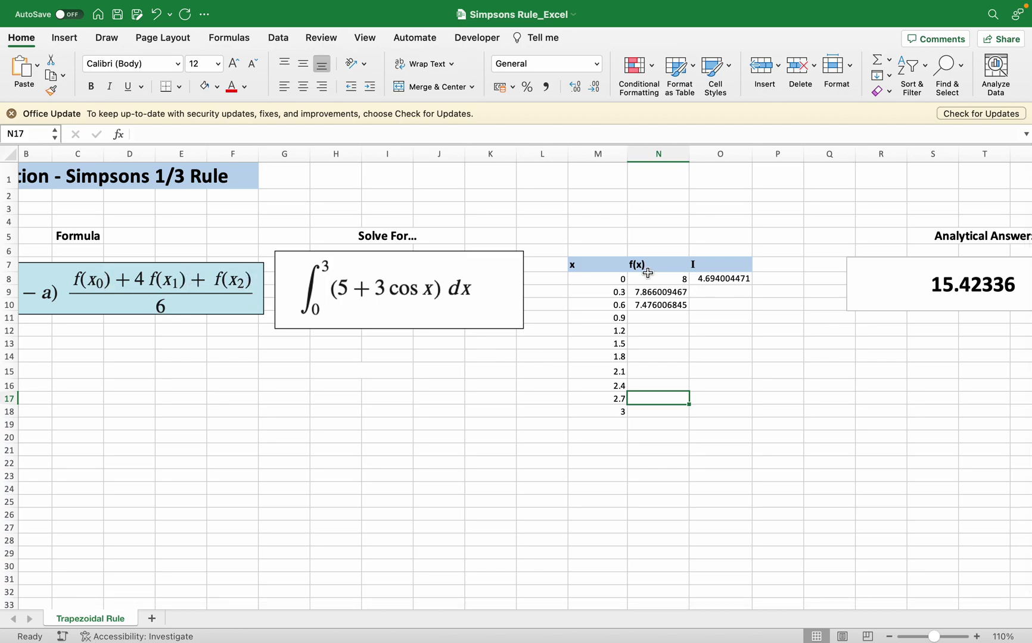
Mark the x ranges 0–0.6, 0.6–1.2, 1.2–1.8, 1.8–2.4 and 2.4–3 as five panels
drag(618, 279, 619, 305)
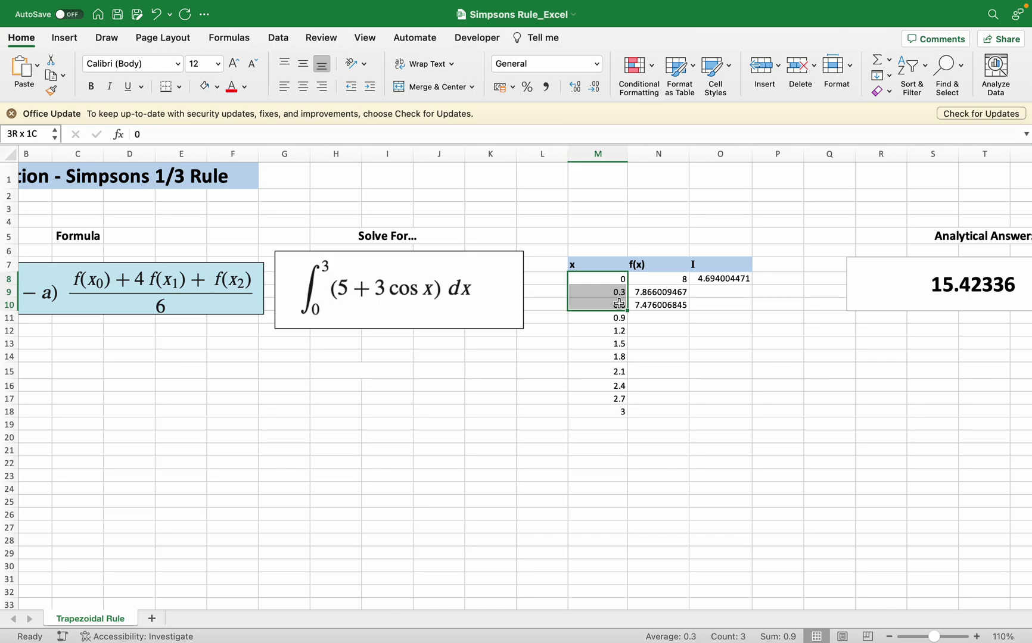
click(656, 329)
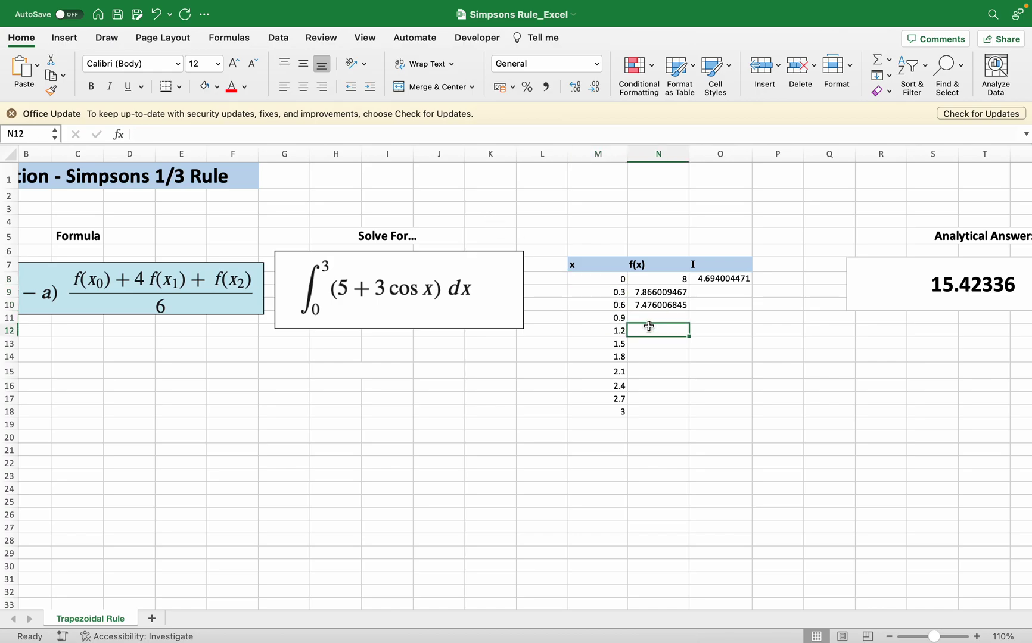
click(617, 305)
drag(617, 305, 619, 411)
click(654, 329)
click(612, 331)
click(656, 363)
click(647, 387)
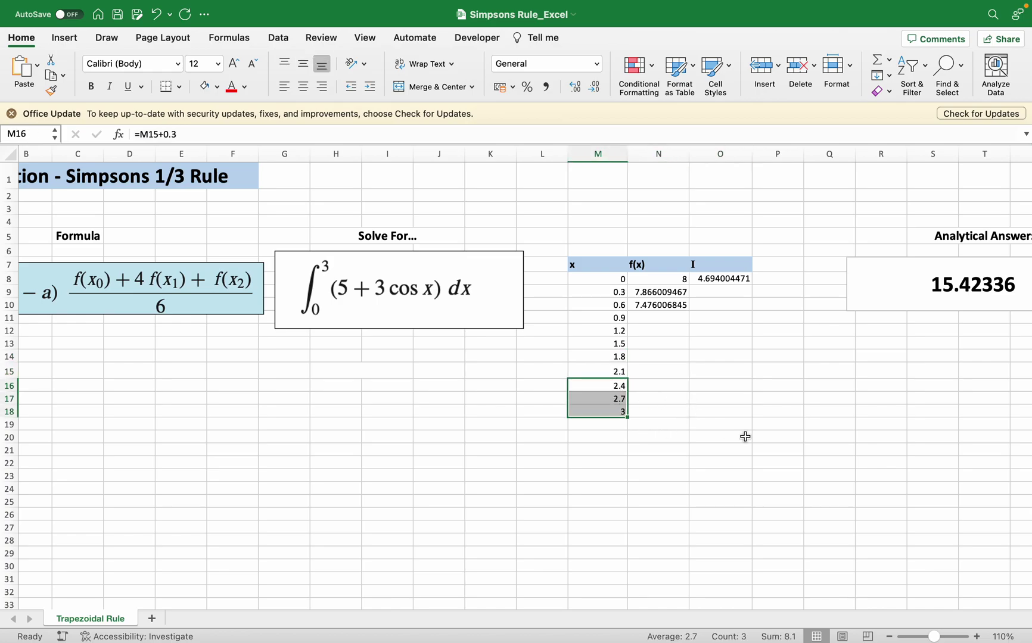
Fill the f(x) formula from N10 down to N18
click(681, 304)
drag(690, 311, 686, 419)
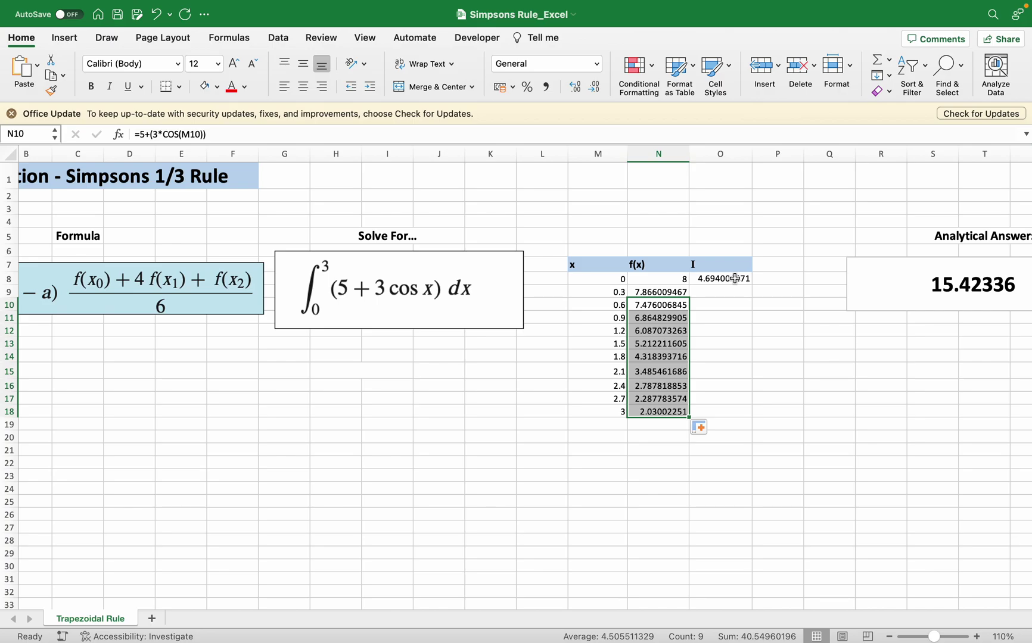
drag(734, 278, 735, 292)
Merge O8:O9, fill the Simpson formula down to O17, and undo the extra O18 entry
click(436, 87)
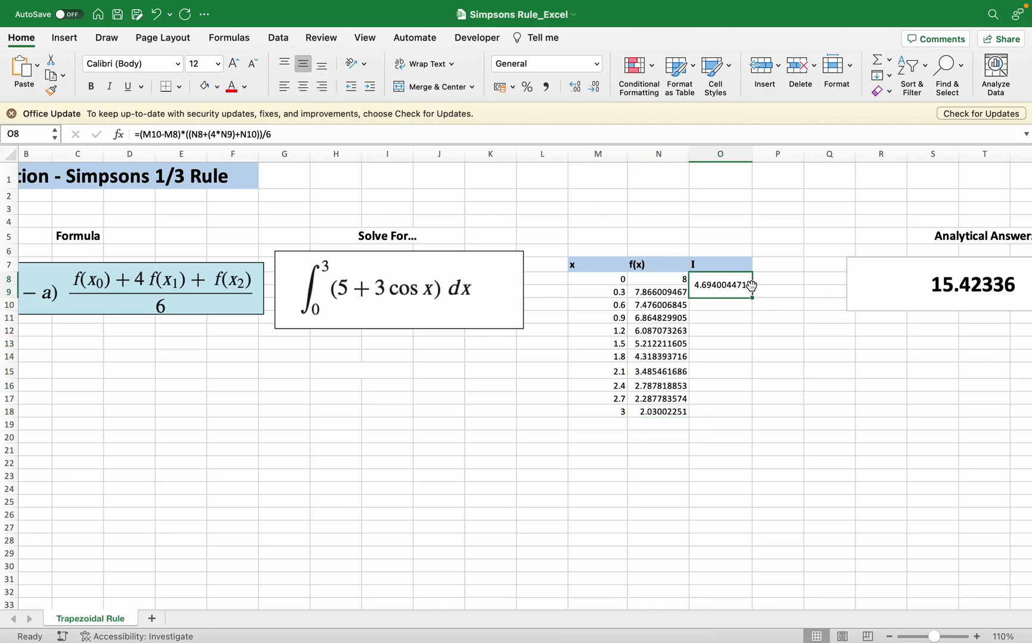
drag(751, 297, 754, 430)
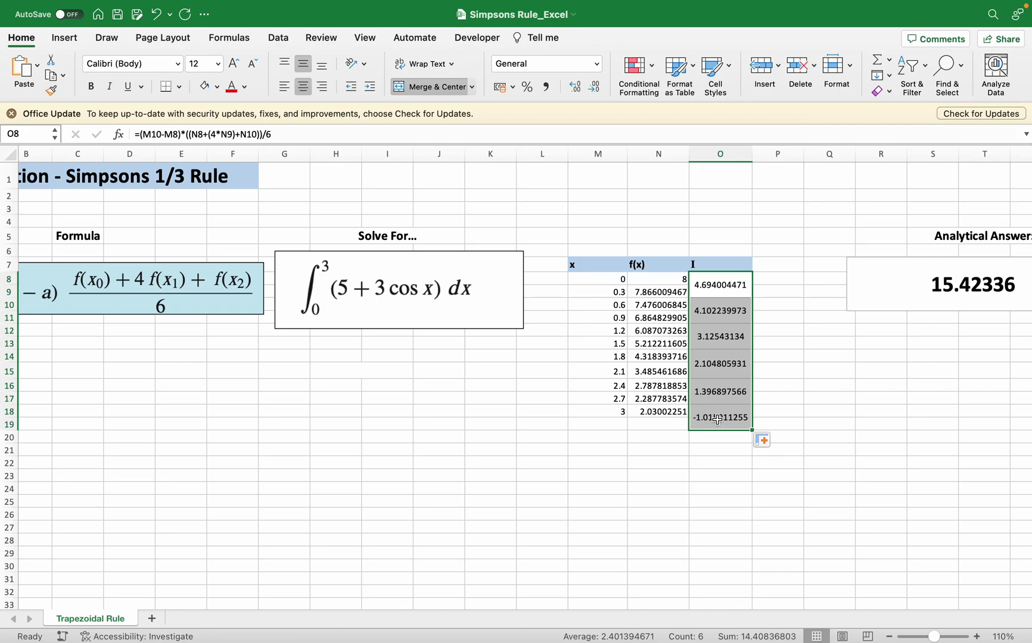
click(718, 417)
click(536, 133)
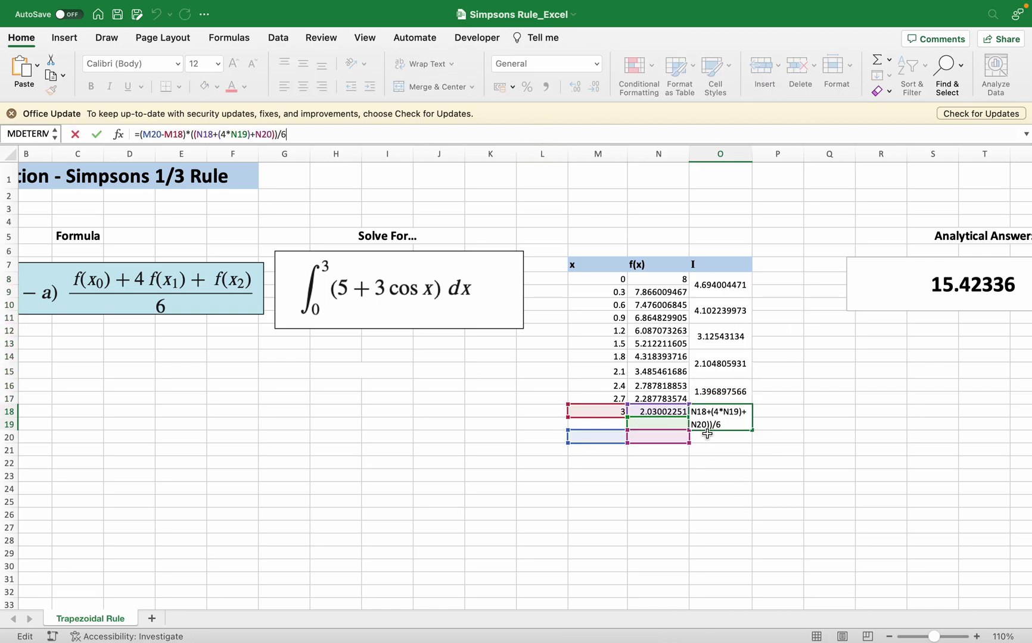
key(Escape)
key(super+z)
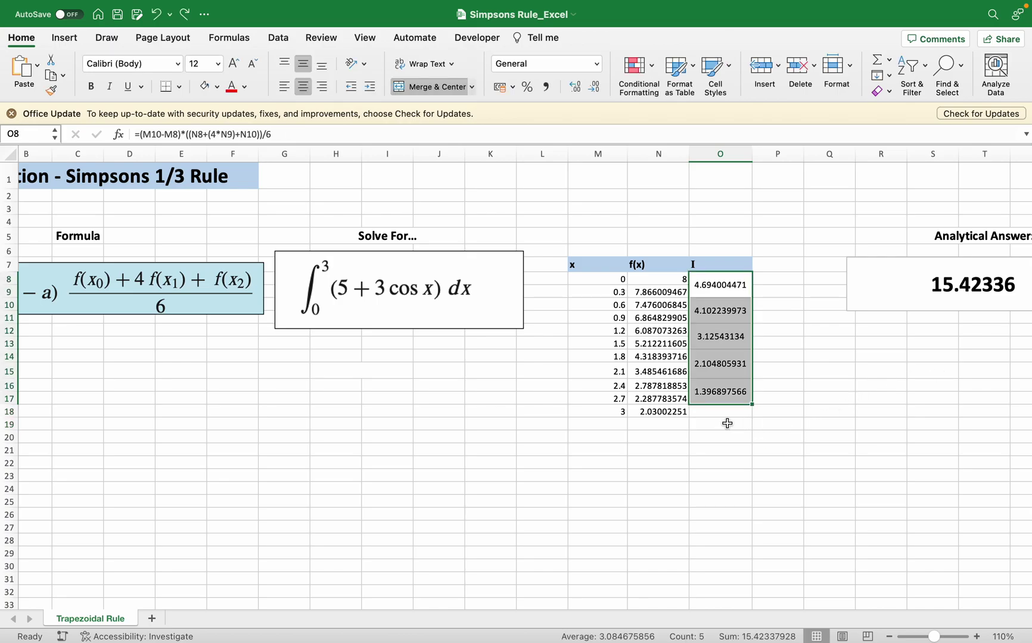
click(728, 426)
click(719, 291)
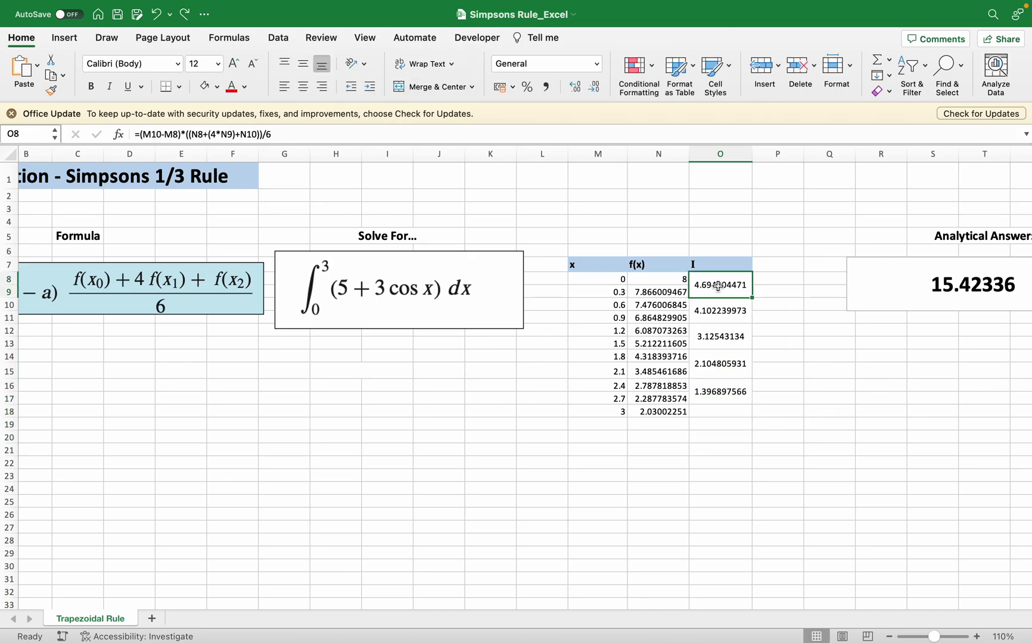
click(569, 134)
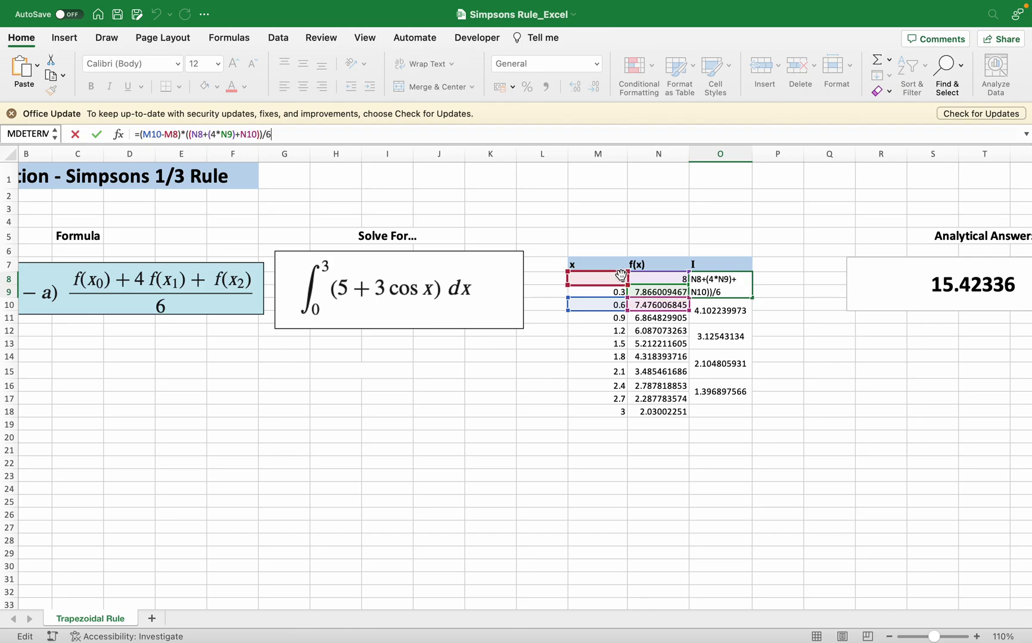
key(Return)
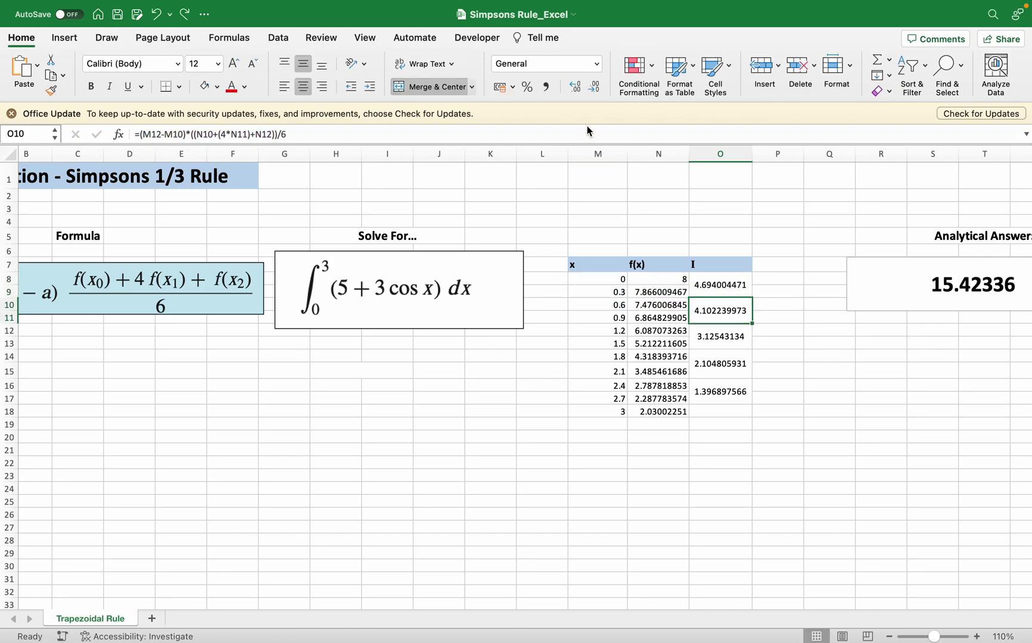
key(F2)
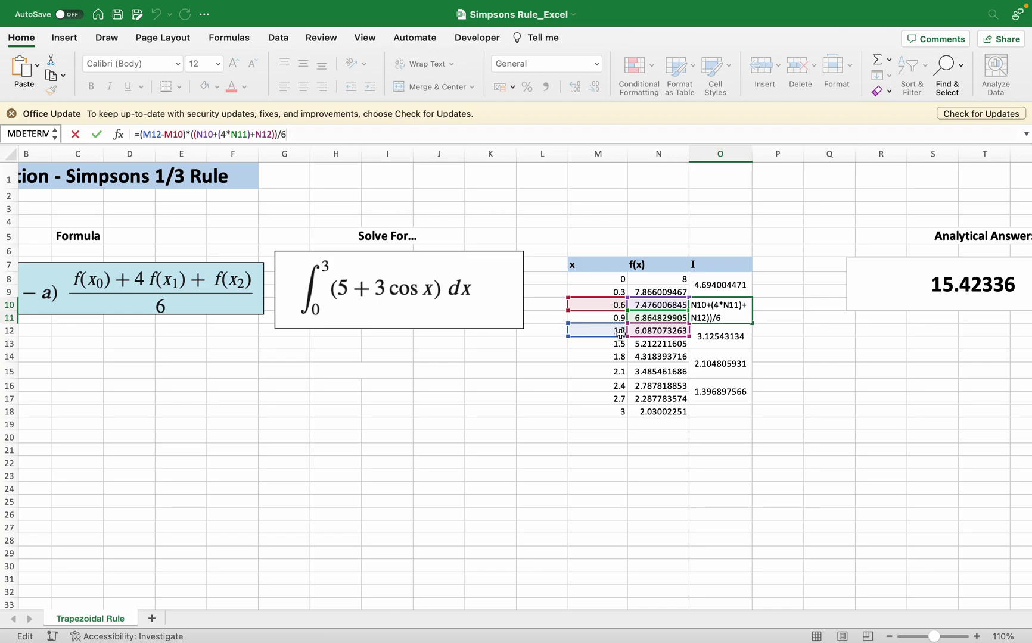
key(Escape)
click(714, 346)
key(F2)
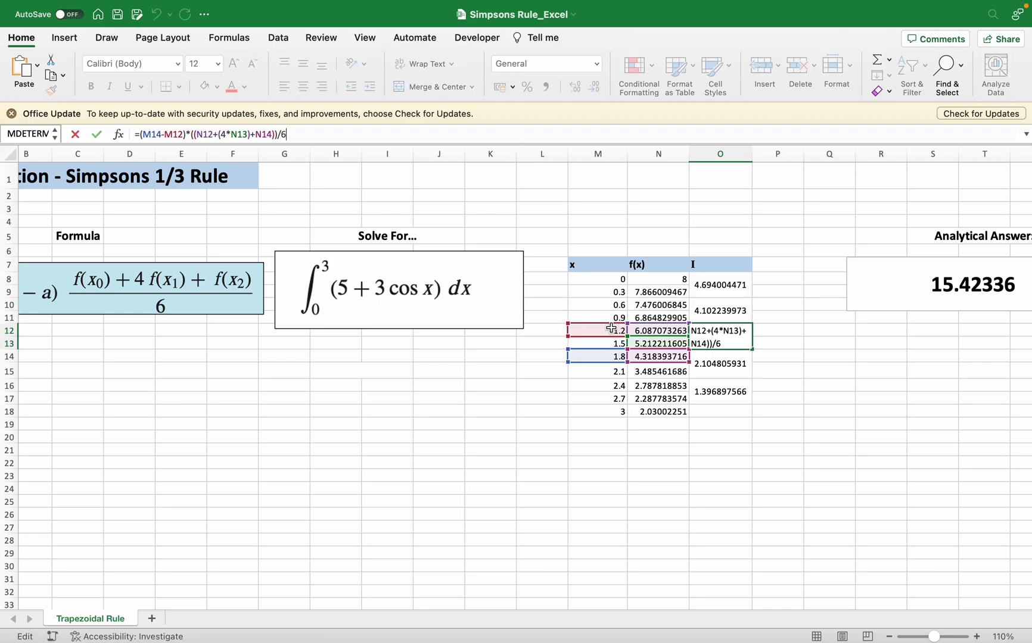
key(Return)
key(F2)
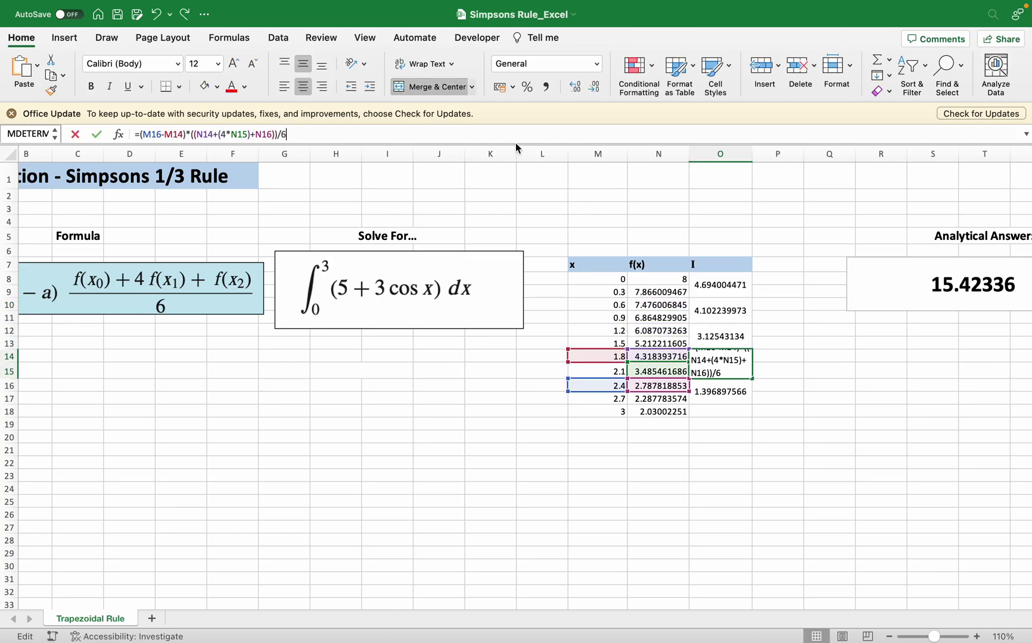
key(Return)
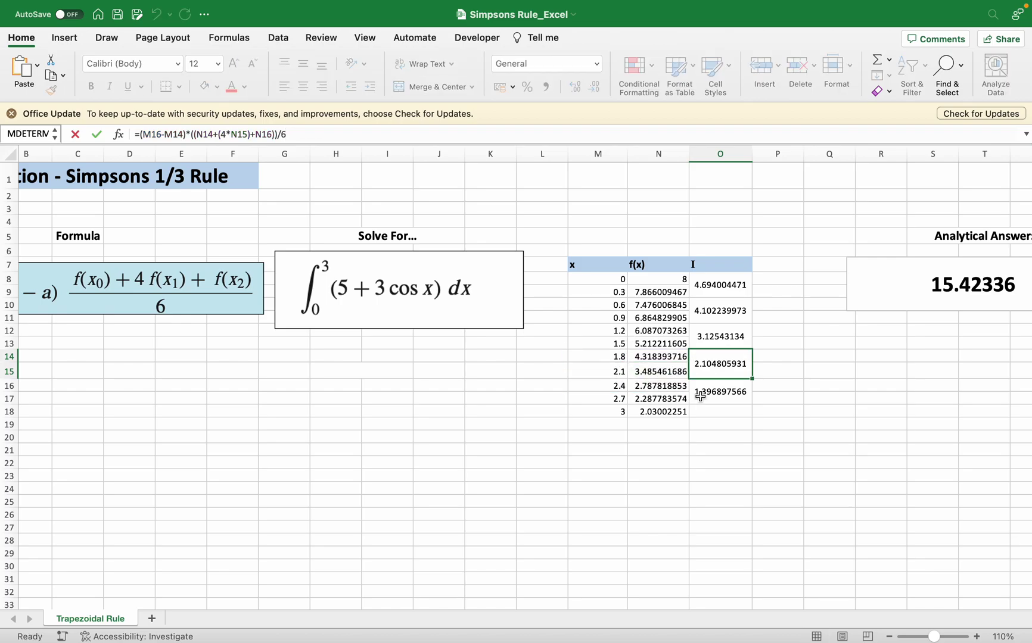
key(F2)
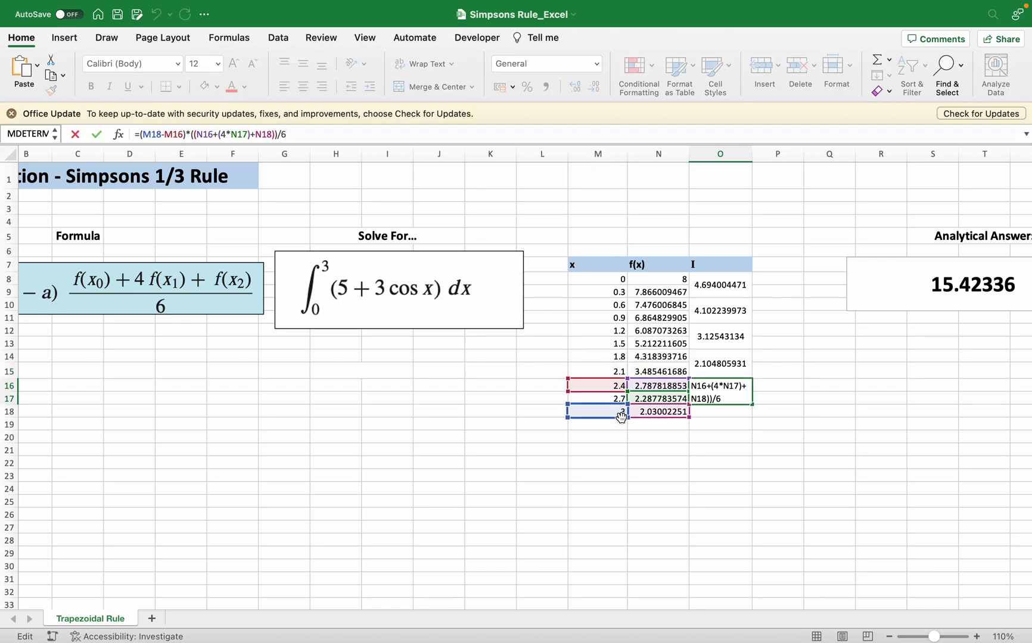
key(ctrl+Return)
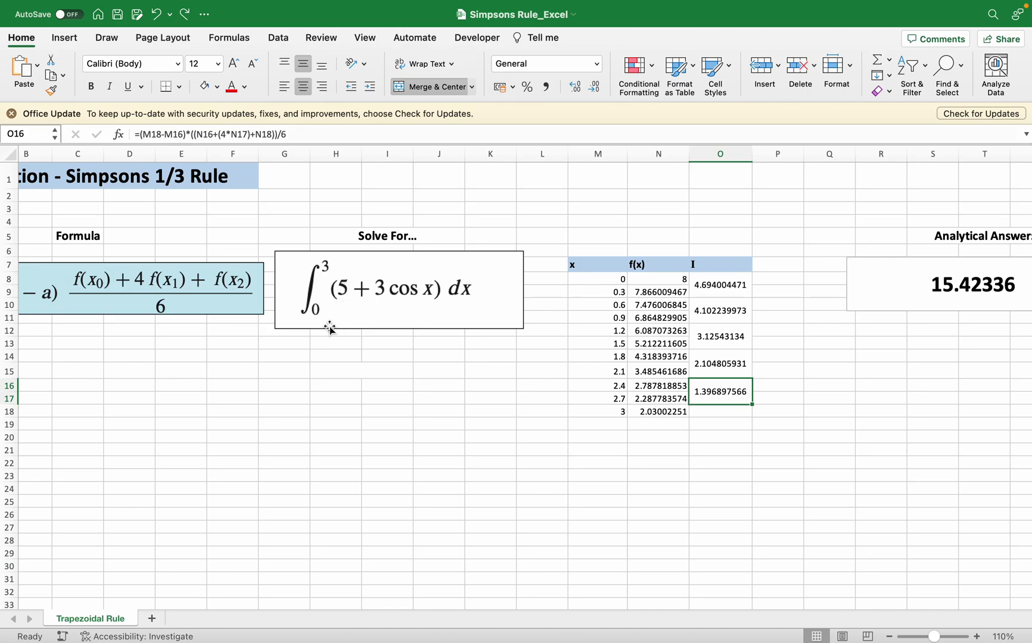
Enter =SUM(O8:O17) in O20, totalling 15.42337928
click(724, 438)
text(=su)
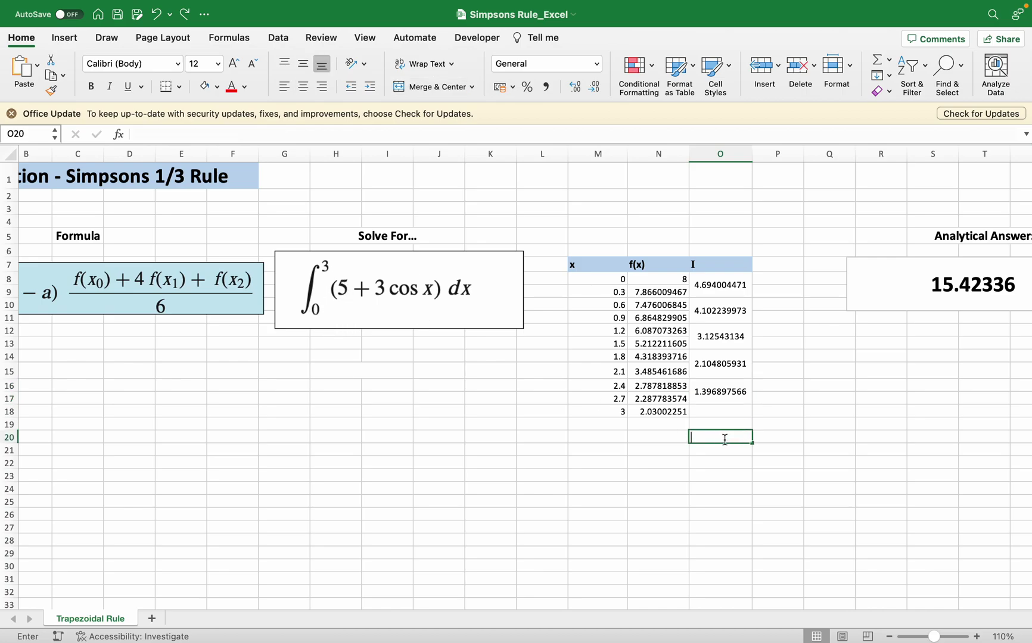
text(m)
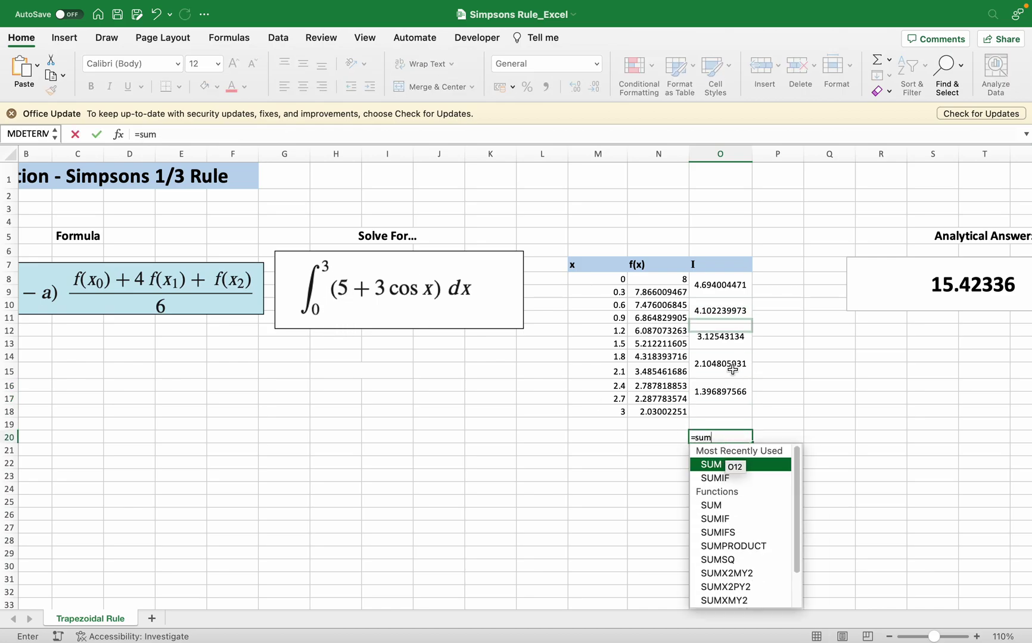
double_click(710, 465)
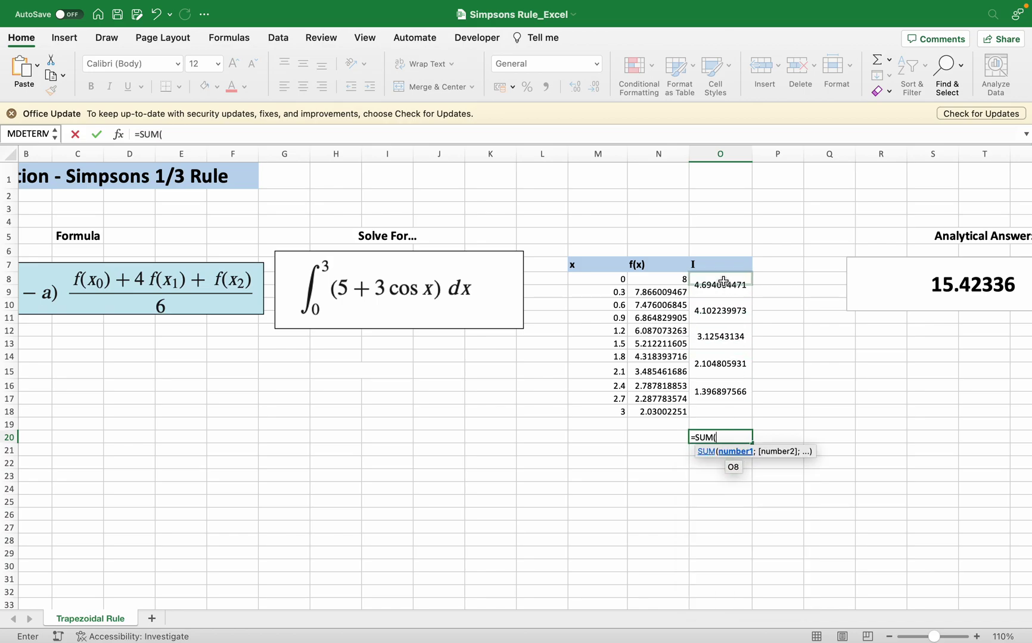
drag(724, 284, 734, 387)
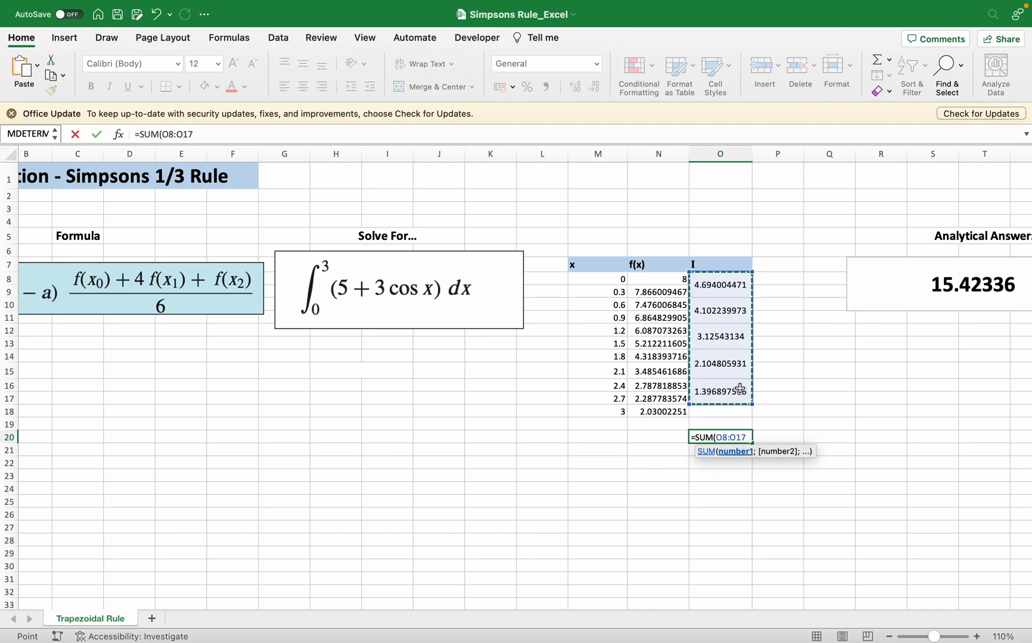
key(Return)
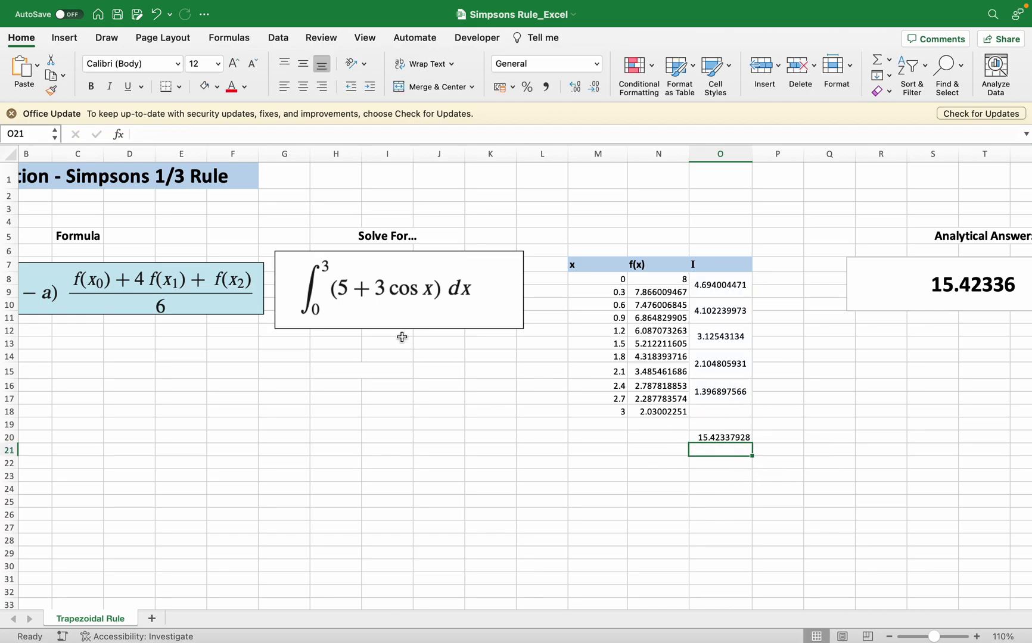
Fill the O20 total cell (15.42337928) with yellow
click(623, 279)
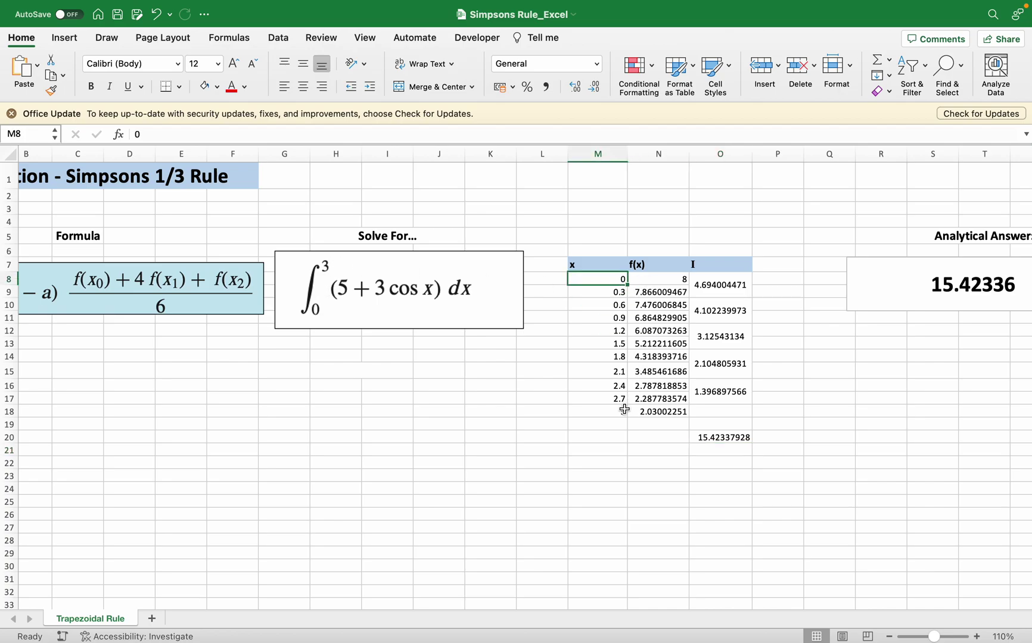
click(624, 409)
click(734, 436)
click(217, 86)
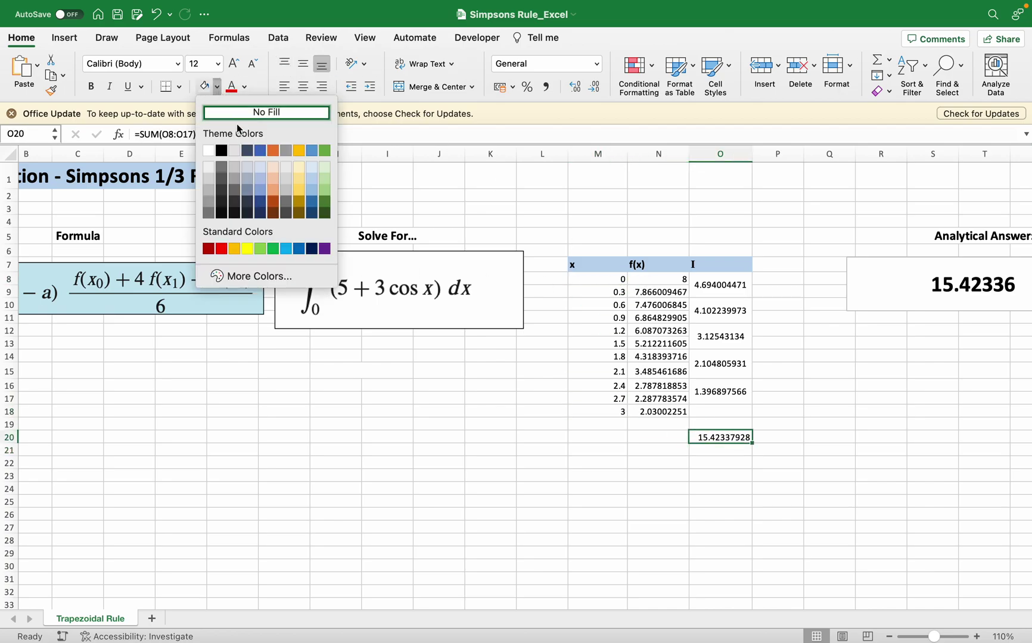
click(246, 248)
scroll(622, 460, right, 3)
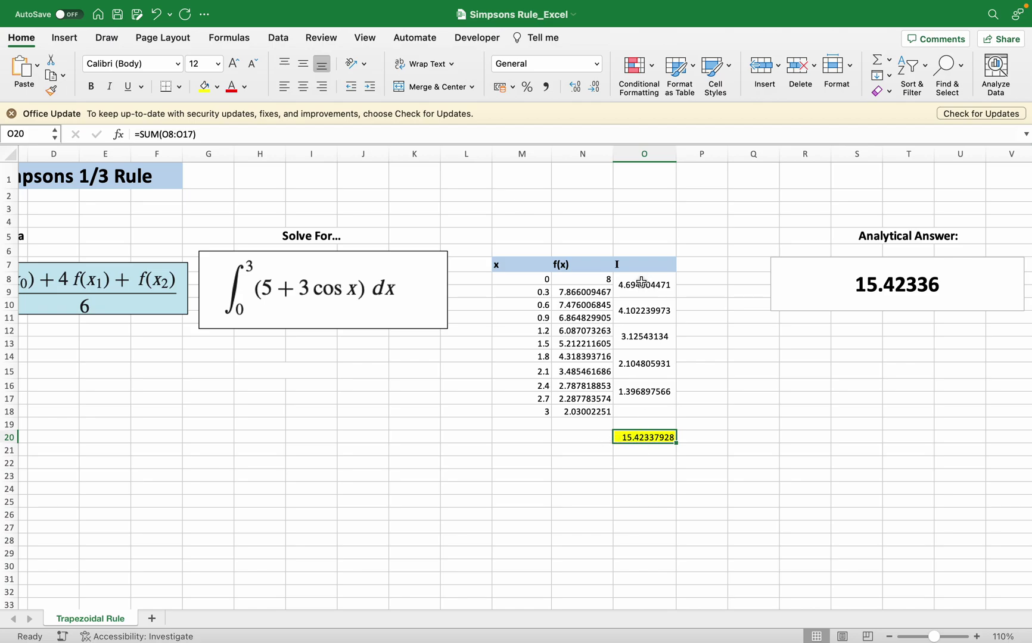
drag(641, 282, 643, 398)
Revert to the unmerged table and copy O8's formula to O18, ending -4.683543127 and -1.015011255
click(734, 424)
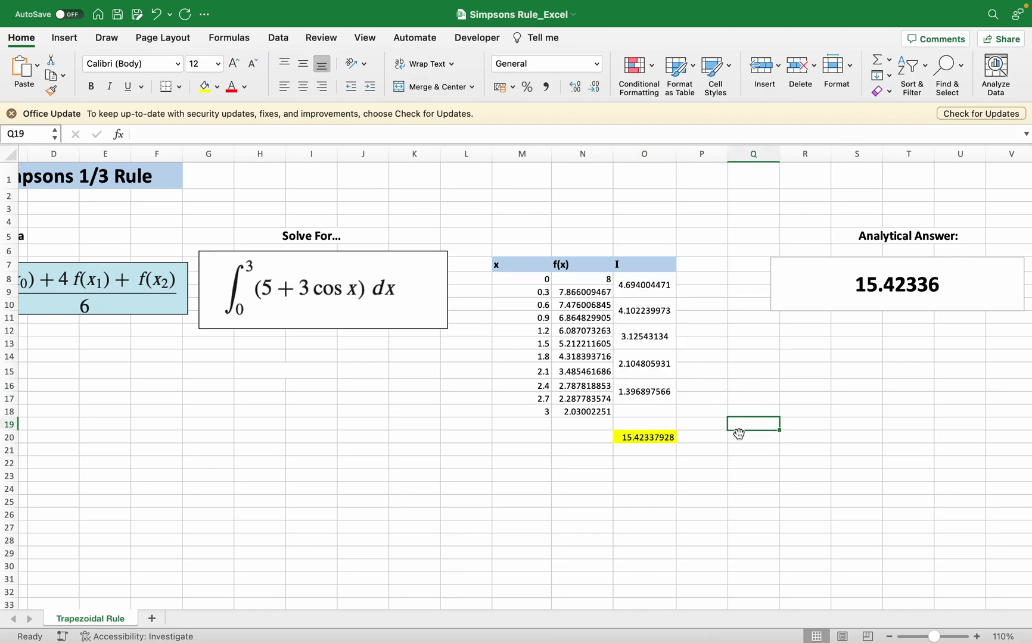
key(super+z)
key(super+z)
key(super+z)
key(super+z)
key(super+z)
key(super+z)
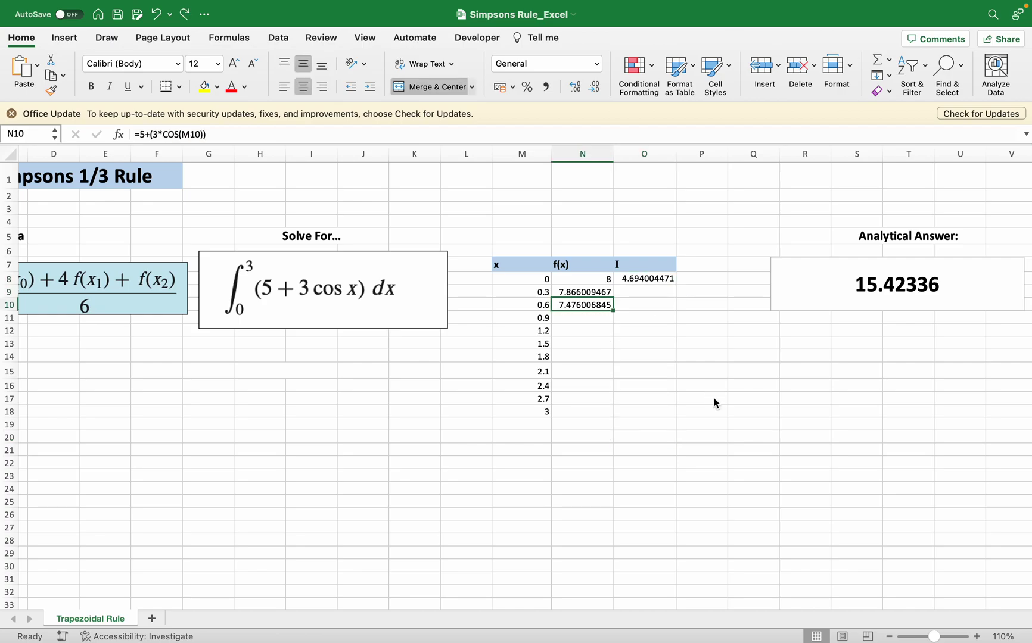
key(super+y)
key(super+y)
key(super+y)
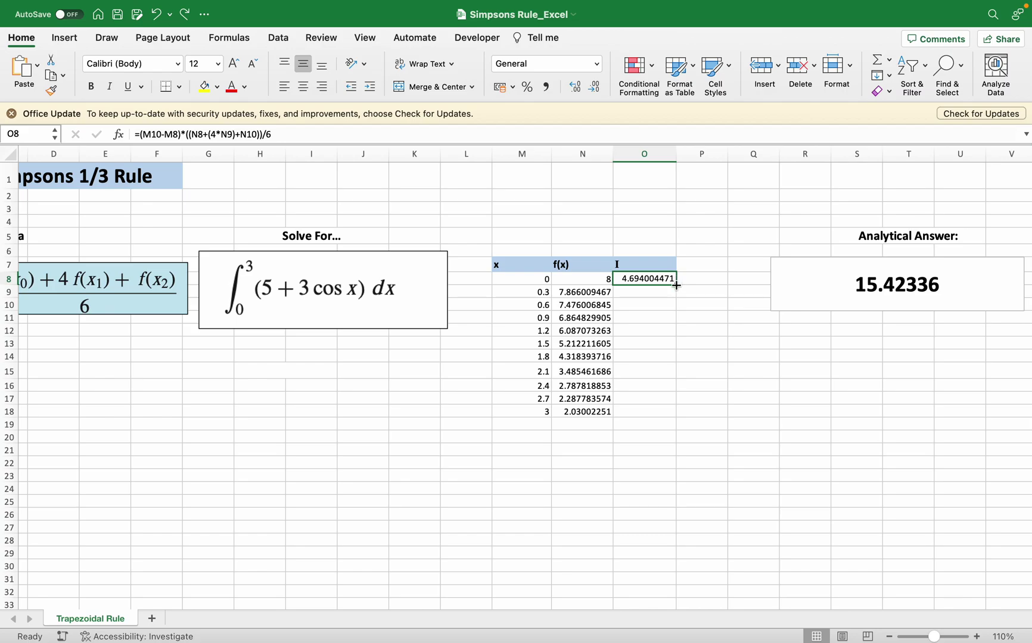
drag(675, 286, 645, 411)
click(652, 373)
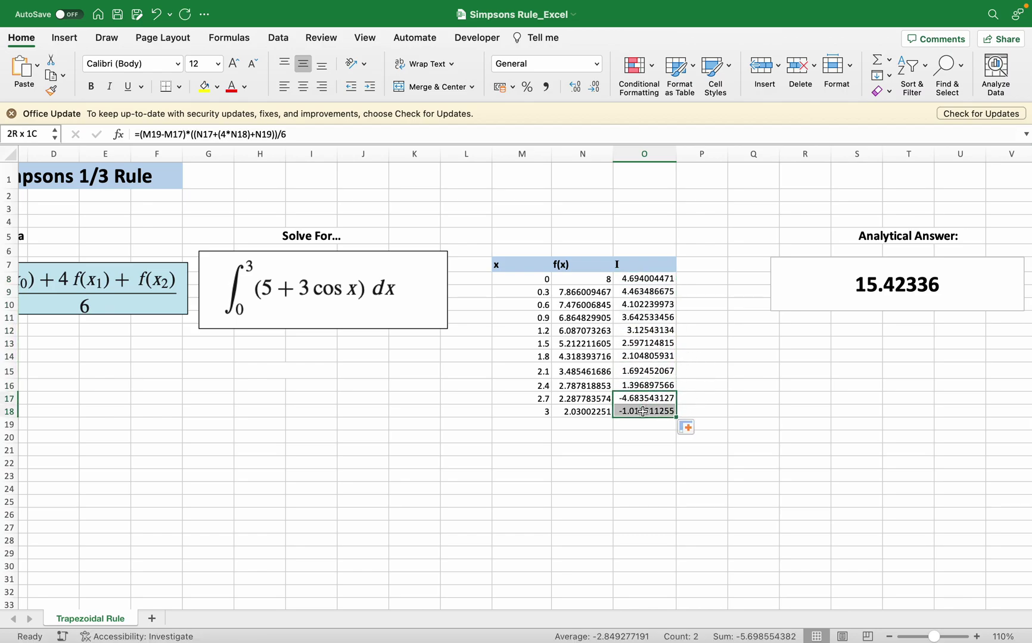
click(650, 279)
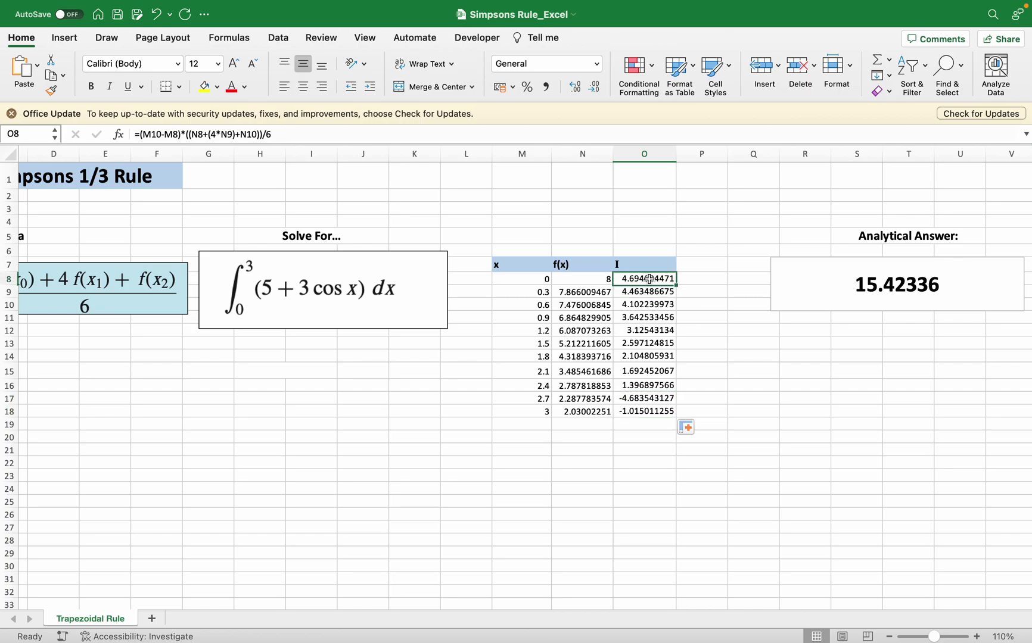
click(482, 131)
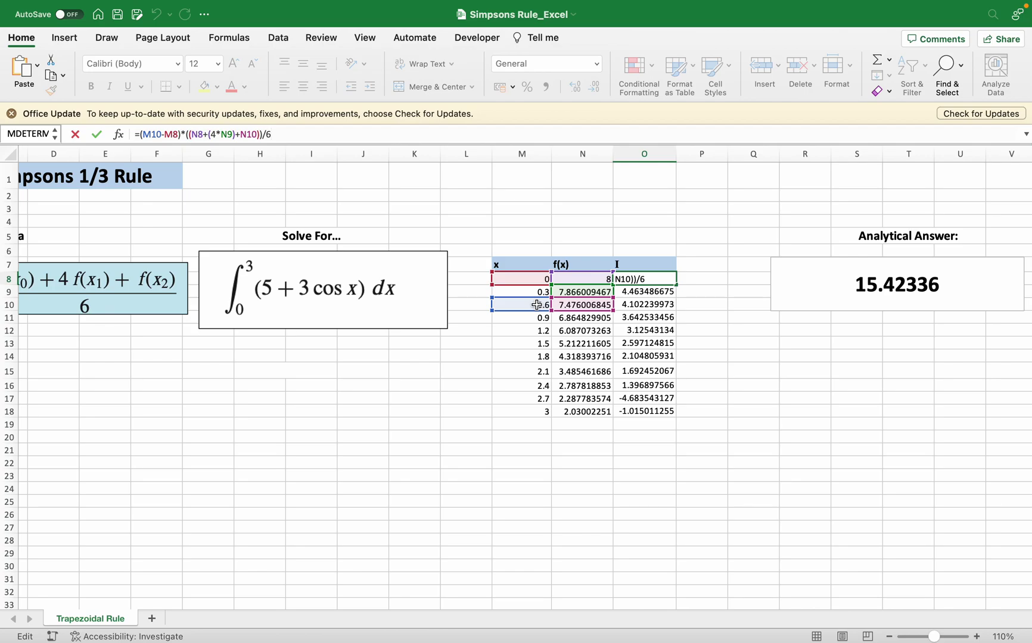
click(641, 291)
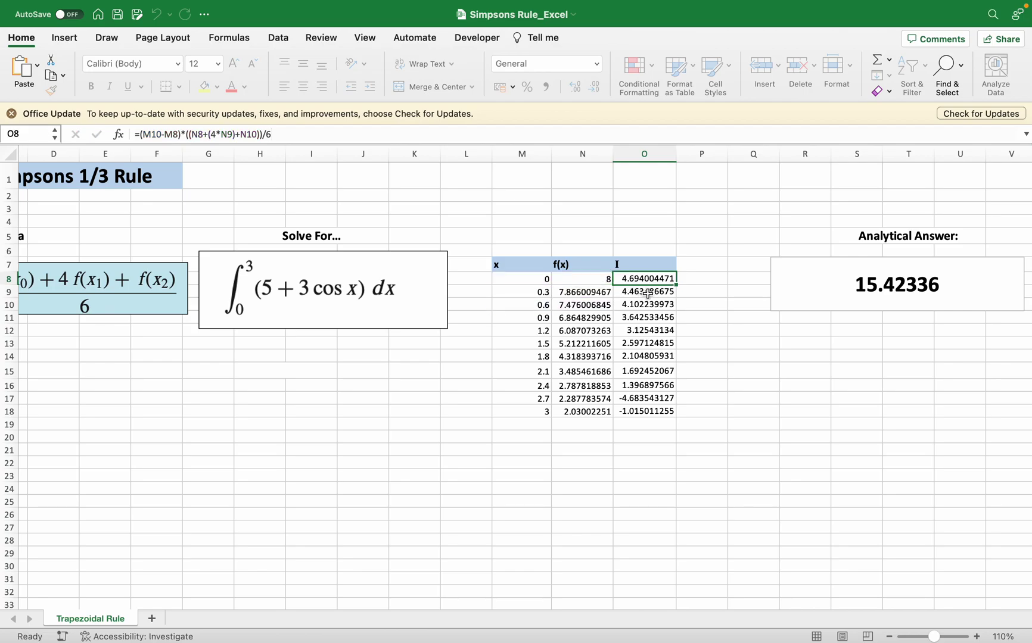
click(533, 132)
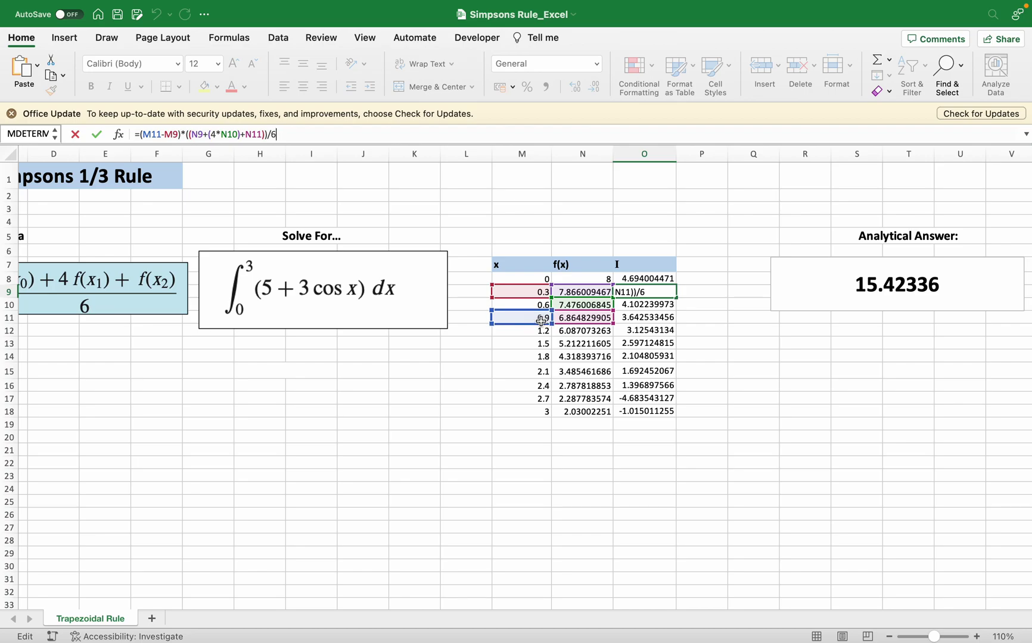
click(644, 292)
click(643, 279)
click(529, 134)
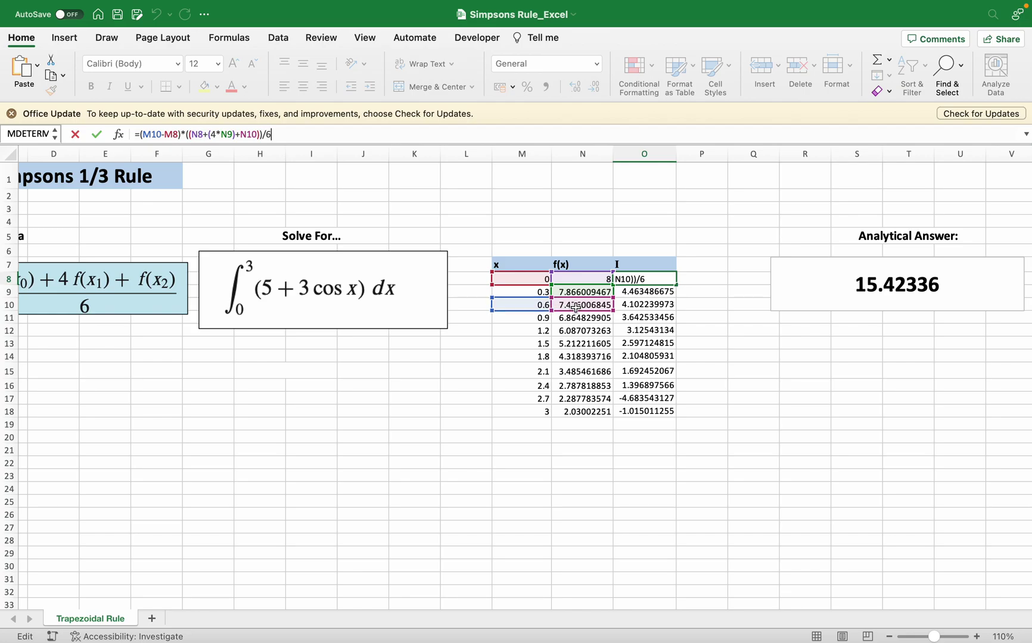
key(Return)
click(545, 306)
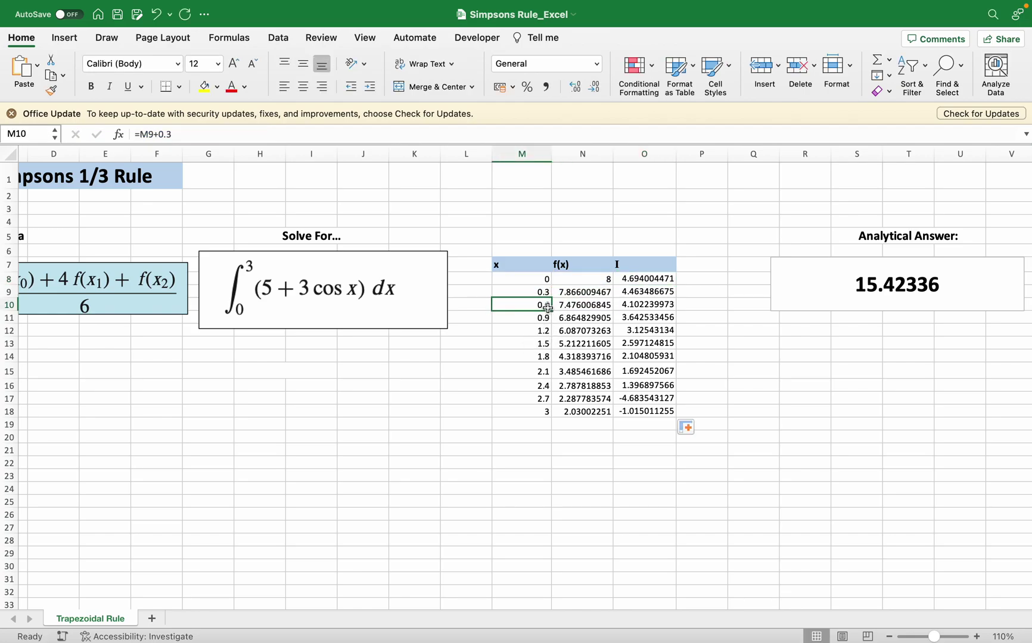
click(546, 334)
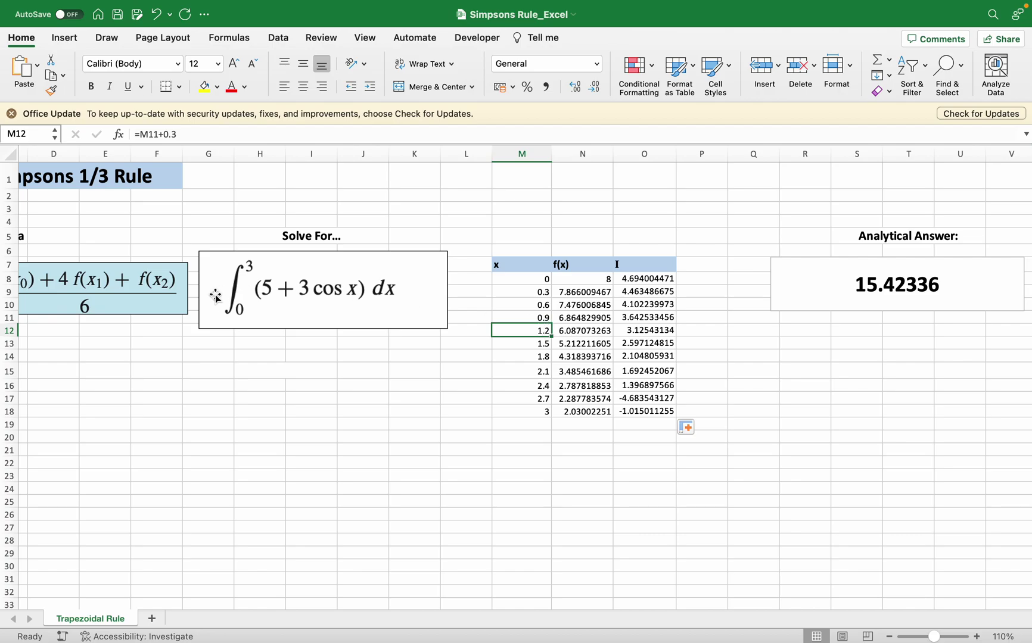
scroll(214, 293, left, 4)
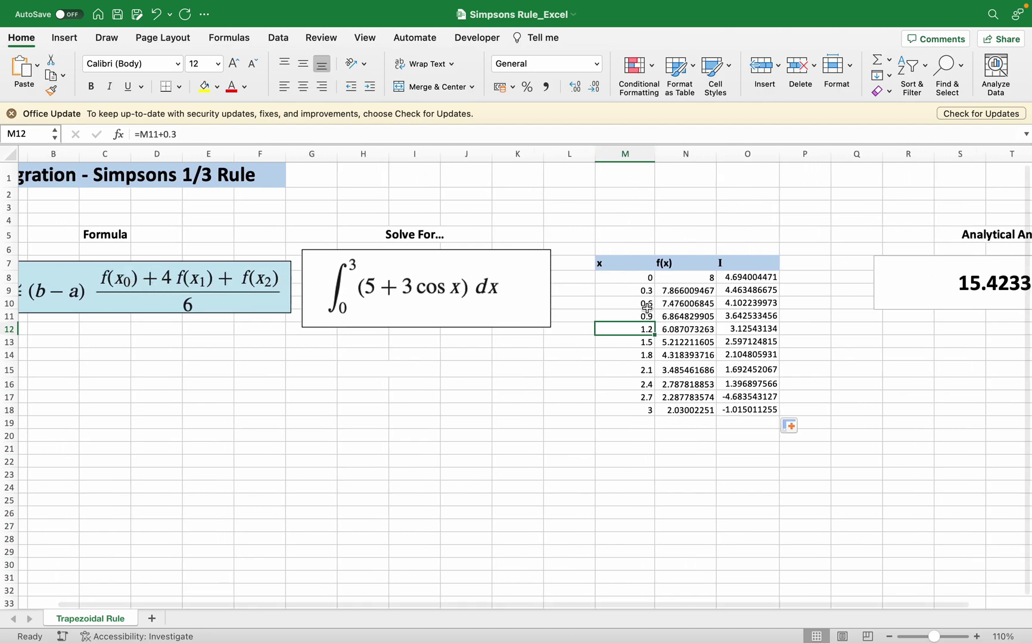
click(648, 279)
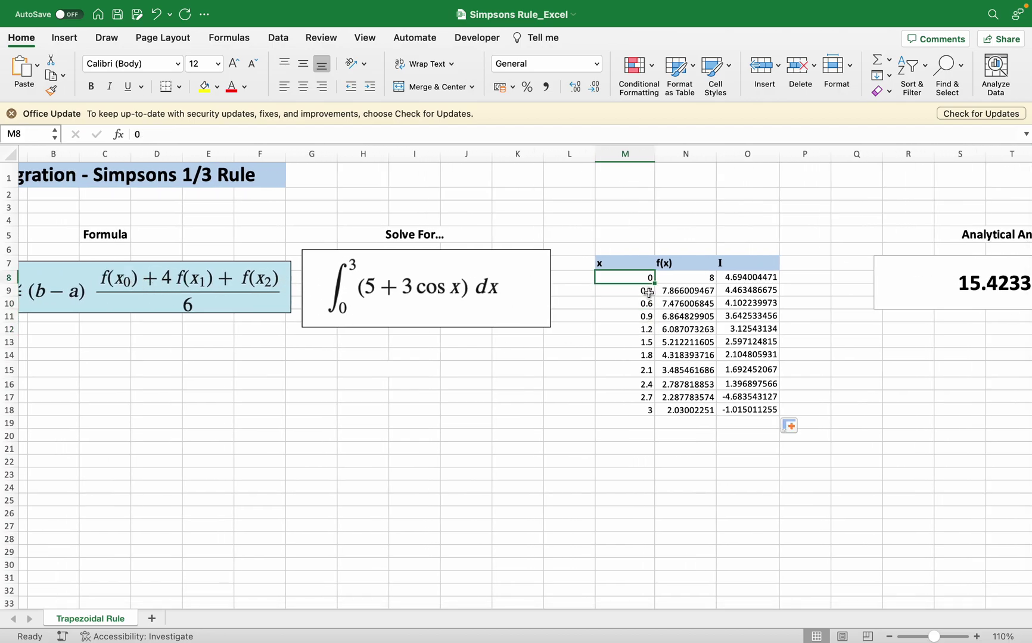
click(650, 305)
click(648, 317)
click(650, 328)
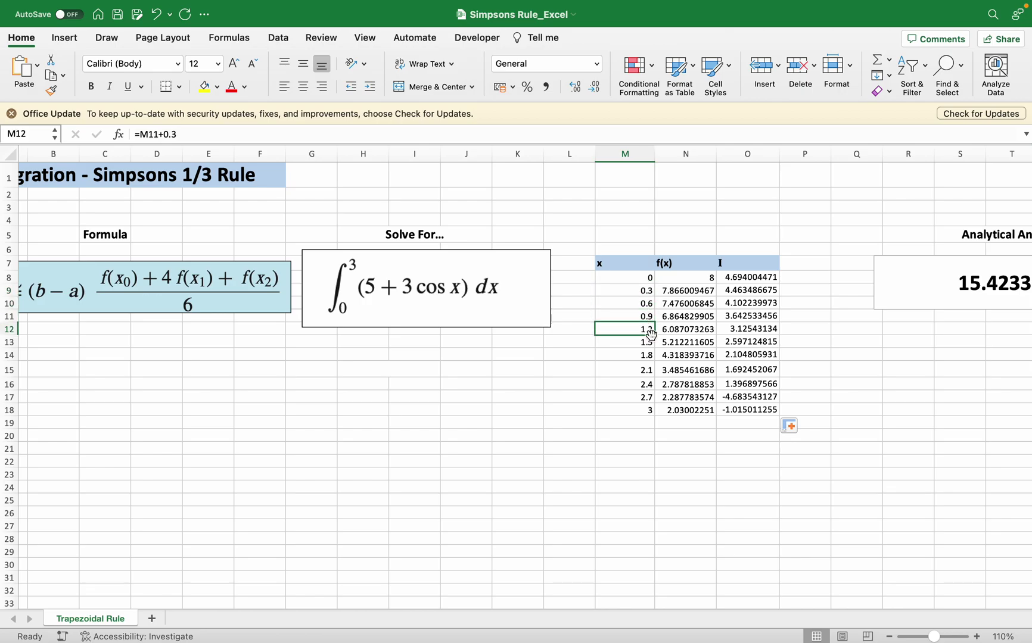
key(Down)
key(Down)
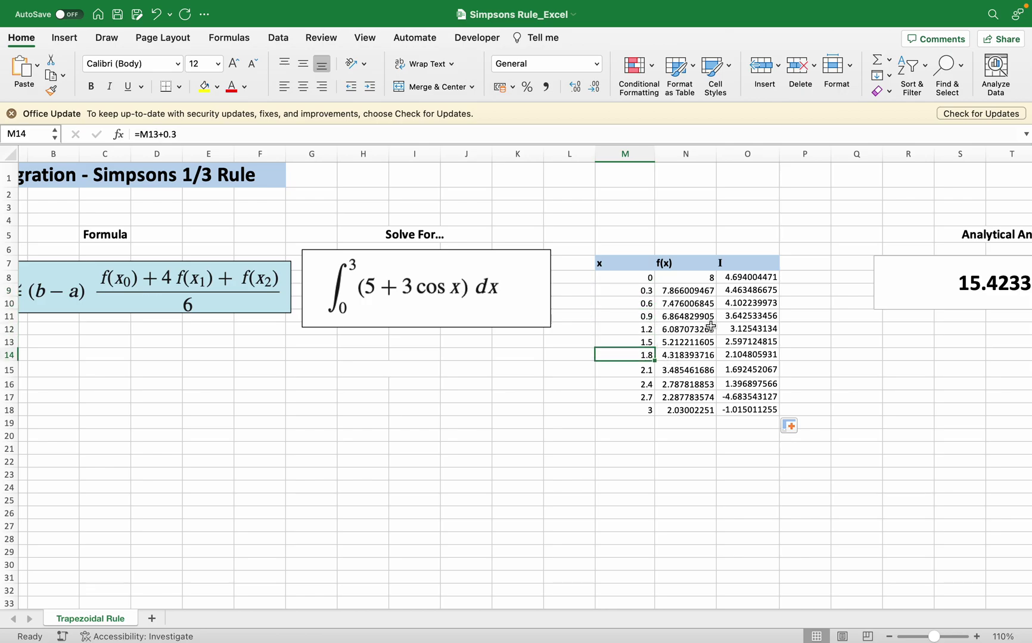
double_click(744, 301)
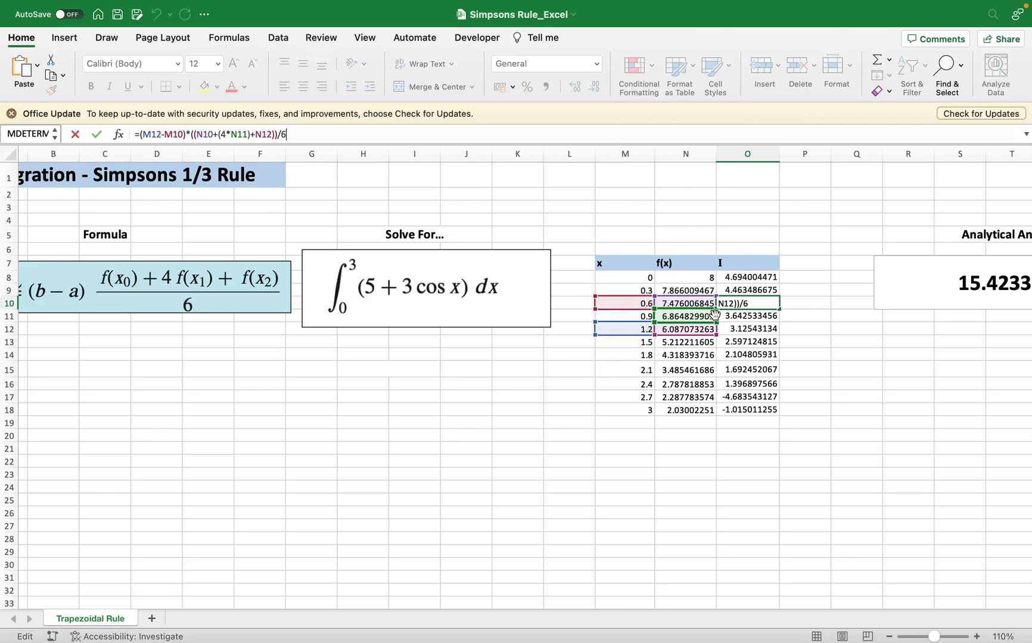
key(Return)
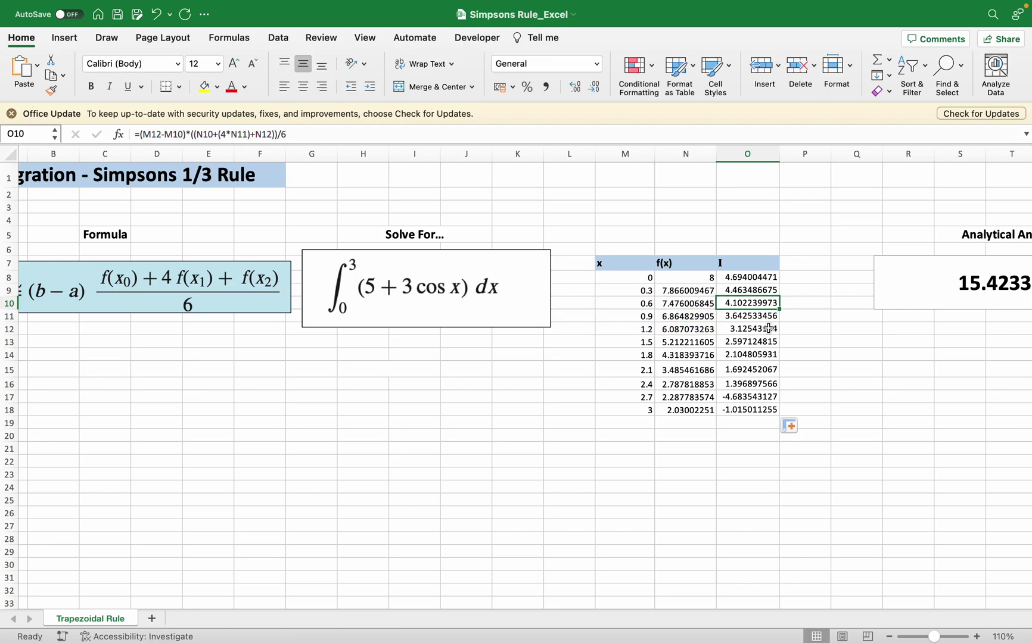
scroll(143, 310, left, 2)
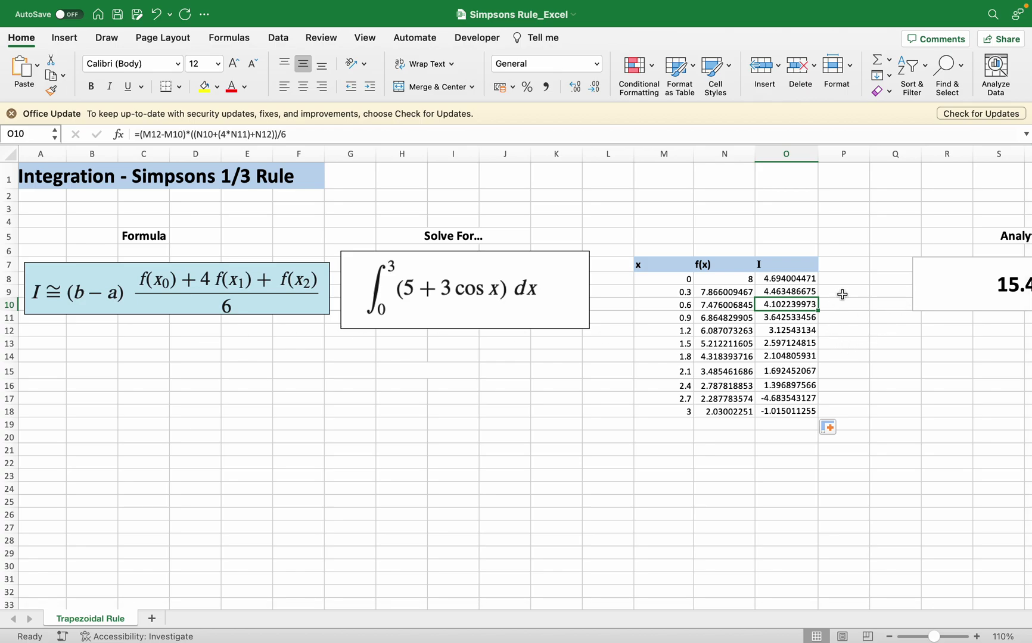
Merge O8:O9 into one cell, keeping the upper value, and clear the leftover value in O18
drag(816, 280, 812, 400)
click(456, 87)
click(560, 260)
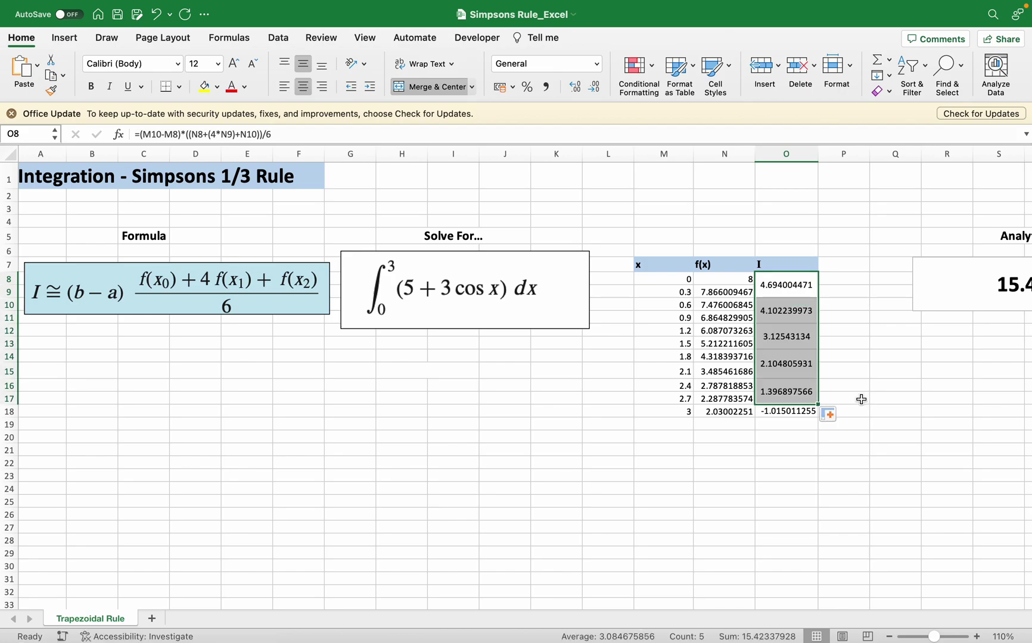
click(763, 414)
key(Delete)
Enter =SUM(O8:O17) in O20 to total the panel values to 15.42337928
click(801, 436)
text(=)
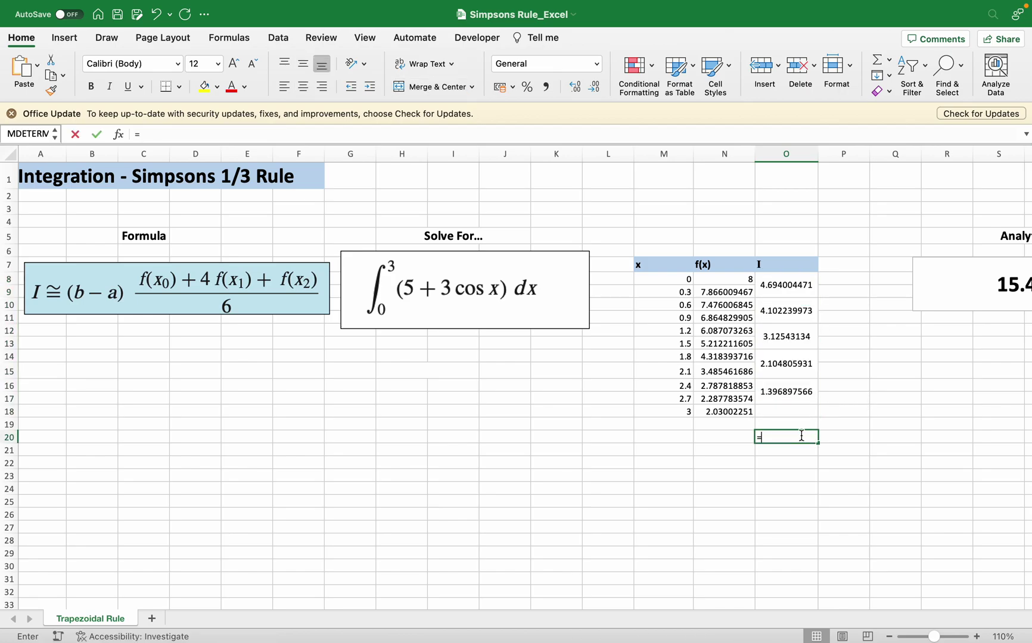
text(sum)
key(Tab)
drag(785, 292, 793, 387)
key(Return)
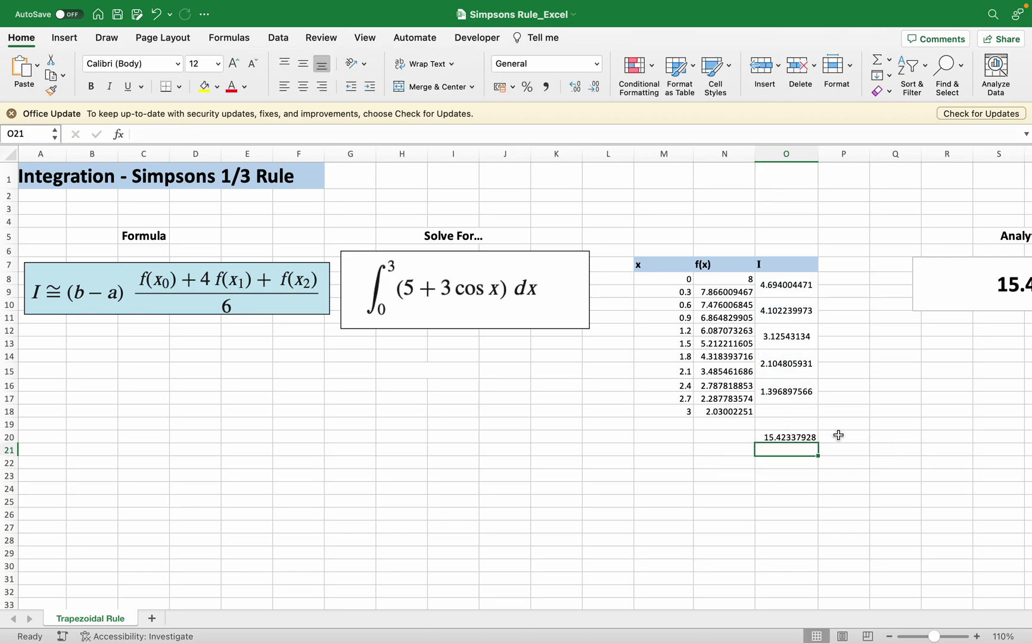
scroll(841, 416, right, 3)
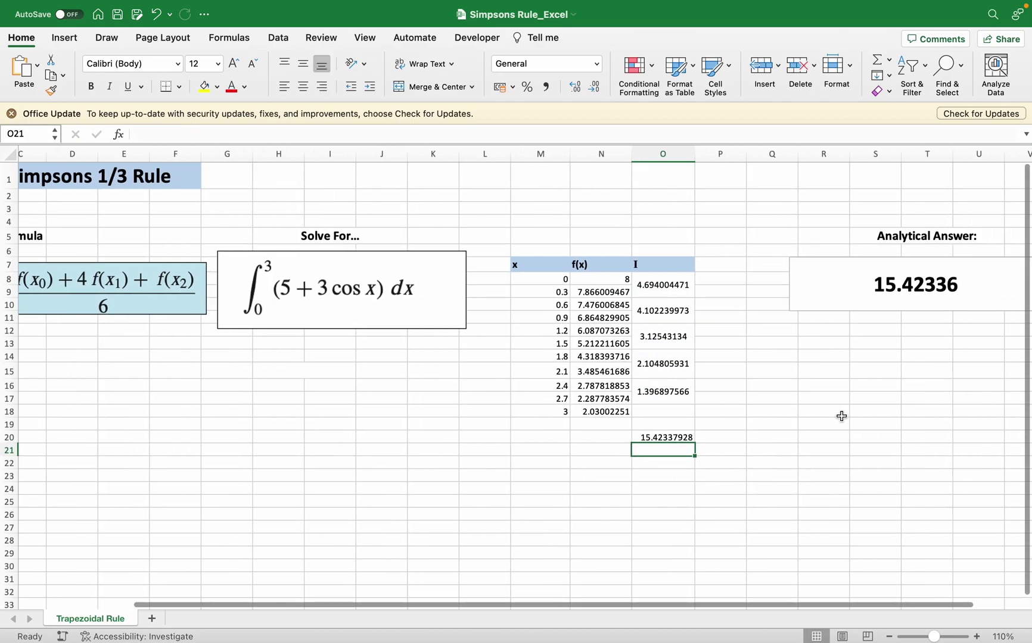
scroll(841, 416, left, 3)
scroll(841, 417, right, 1)
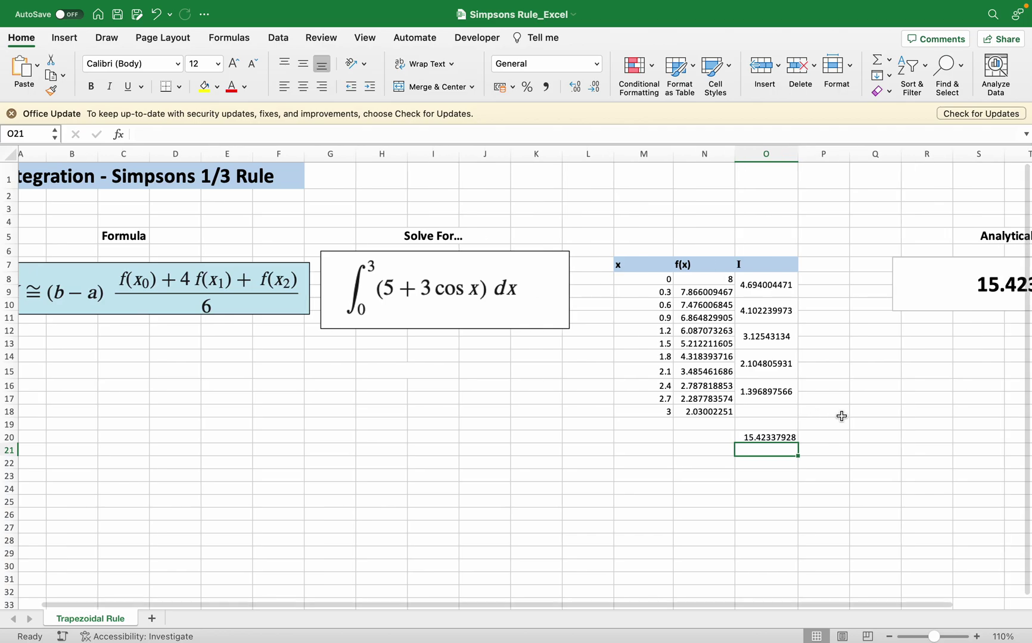